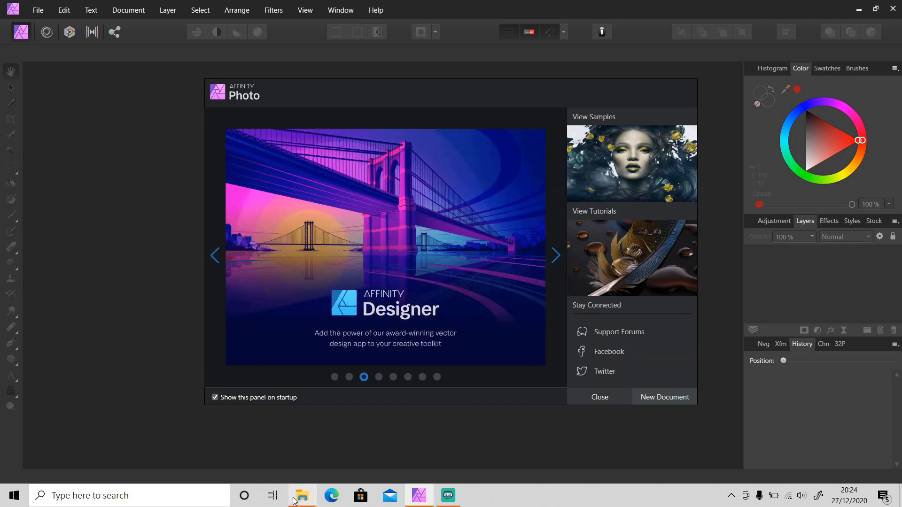
# Step: Open the sunset photo with the mirrored water and parked car from the Downloads folder in Affinity Photo
pyautogui.moveTo(302, 495)
pyautogui.click(278, 461)
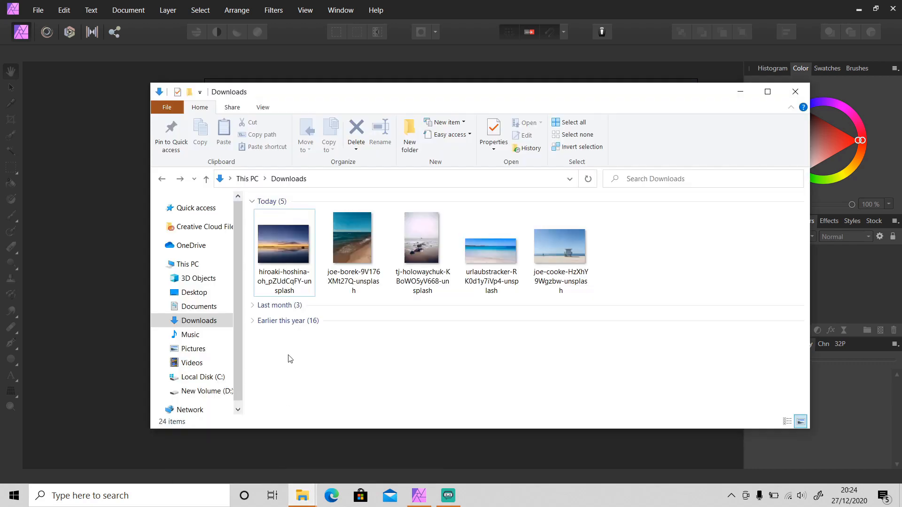
pyautogui.click(285, 263)
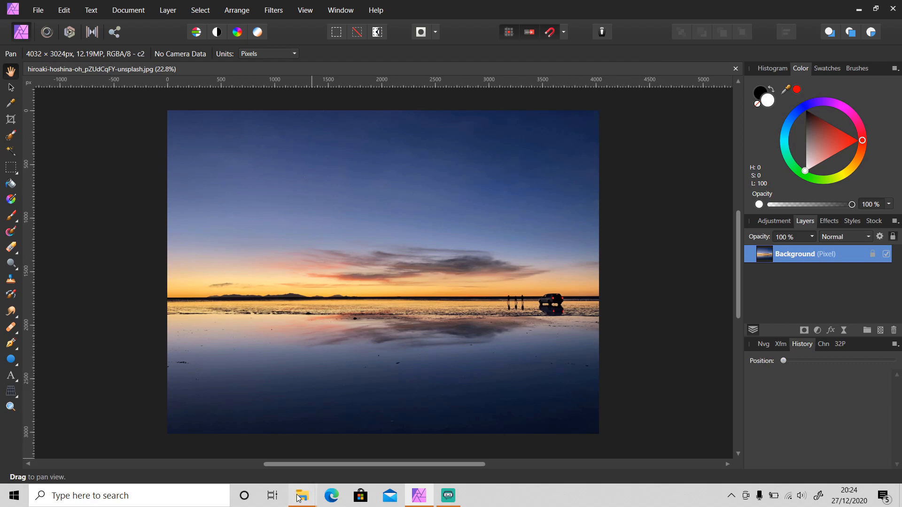
# Step: Open the purple starry-sky photo from the Unsplash folder as a second document in Affinity Photo
pyautogui.moveTo(302, 496)
pyautogui.click(389, 456)
pyautogui.moveTo(437, 348); pyautogui.dragTo(876, 432)
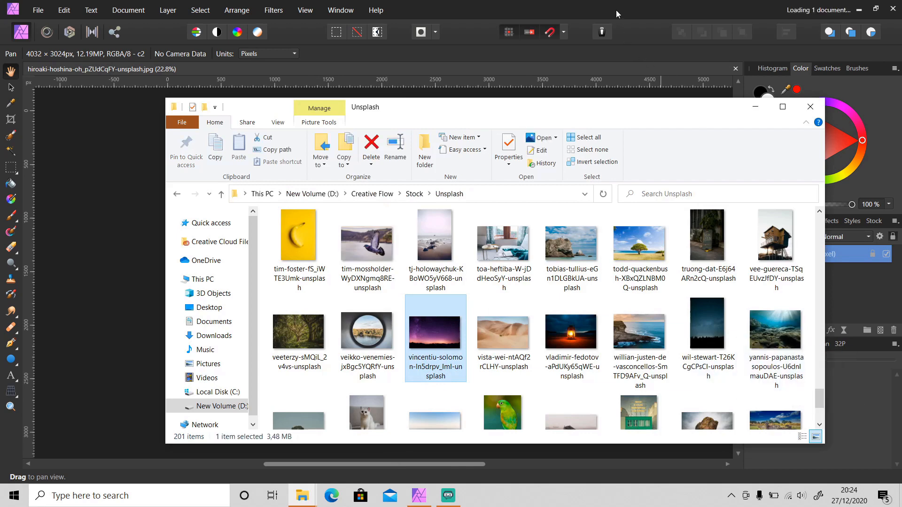
# Step: Copy the starry-sky image and paste it as a new layer into the sunset document
pyautogui.press('v')
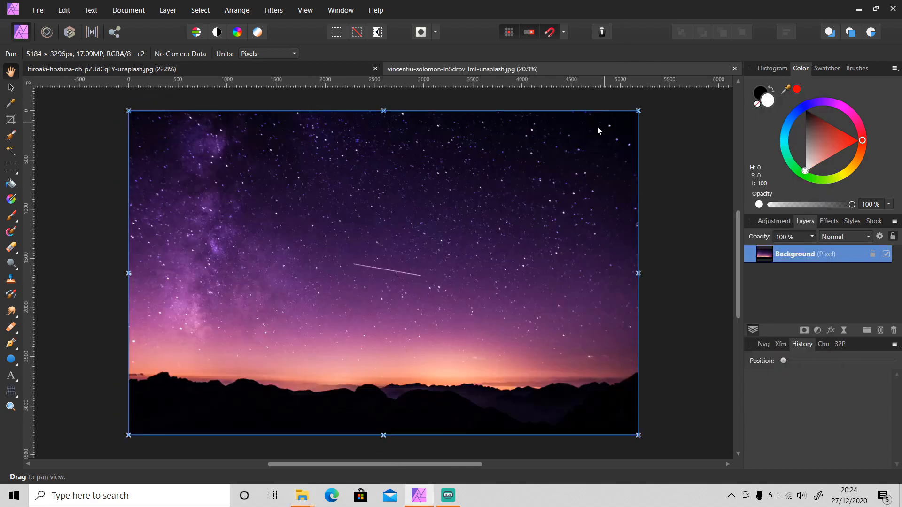
pyautogui.hotkey('ctrl', 'c')
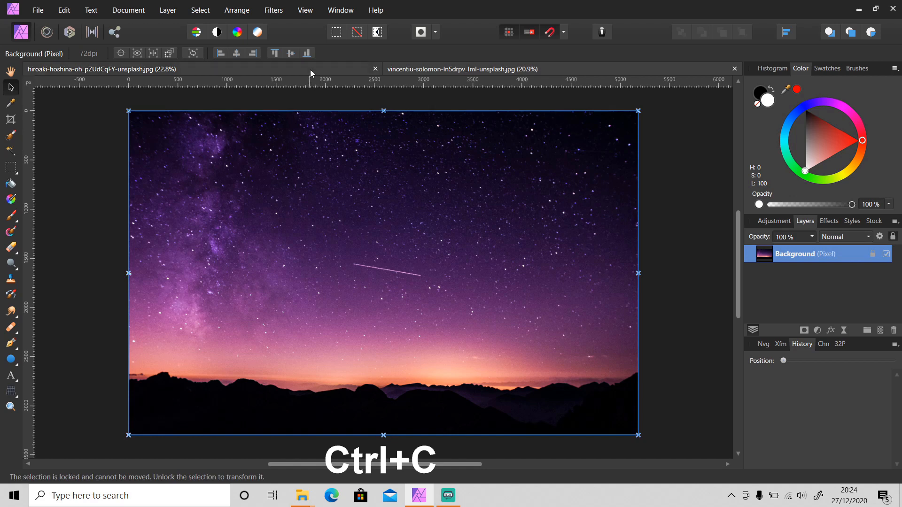
pyautogui.click(310, 69)
pyautogui.press('h')
pyautogui.hotkey('ctrl', 'v')
# Step: Scale the pasted starry-sky layer down proportionally to match the canvas width, then deselect it
pyautogui.scroll(-3, 428, 273)
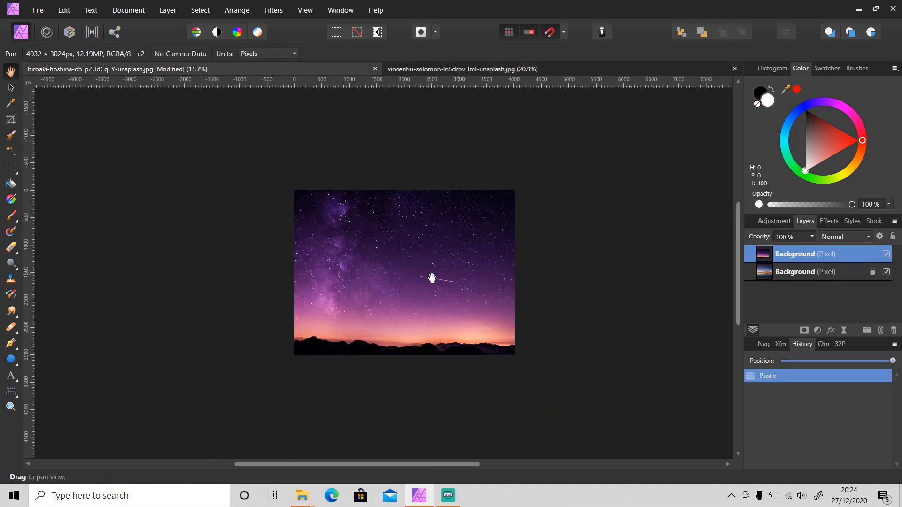
pyautogui.press('v')
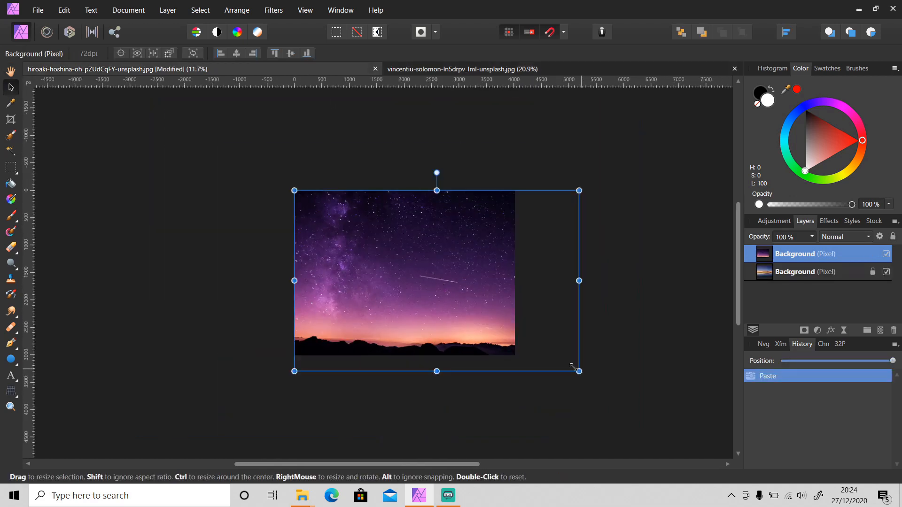
pyautogui.moveTo(579, 371); pyautogui.dragTo(510, 348)
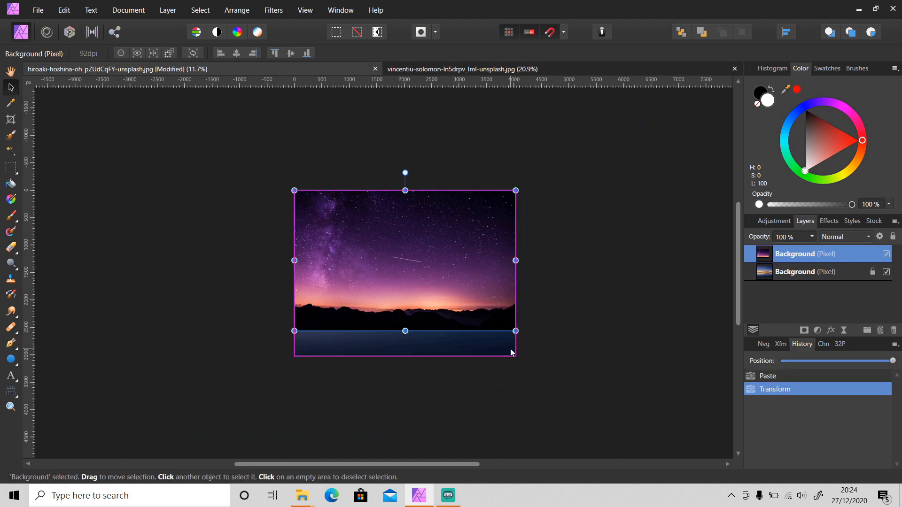
pyautogui.click(578, 310)
pyautogui.scroll(1, 394, 257)
pyautogui.scroll(2, 393, 258)
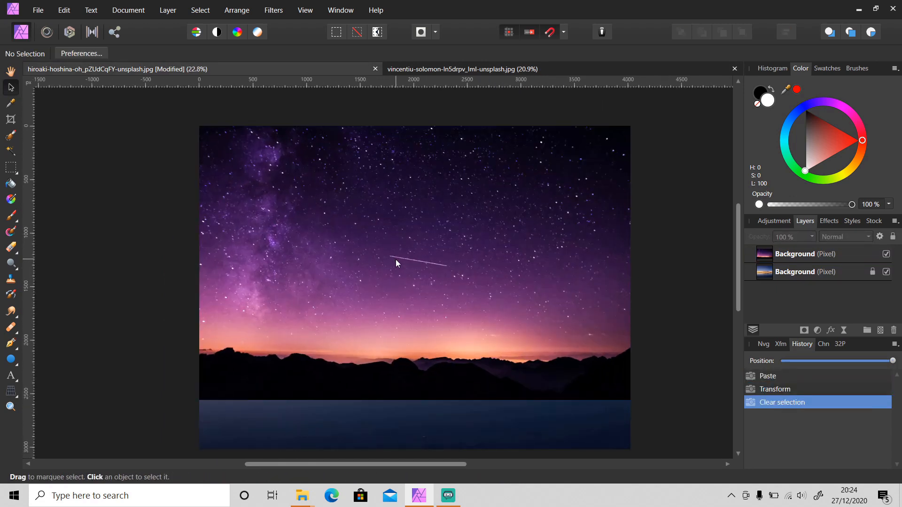
# Step: Rename the starry-sky layer "Sky" and set its blend mode to Multiply
pyautogui.doubleClick(792, 255)
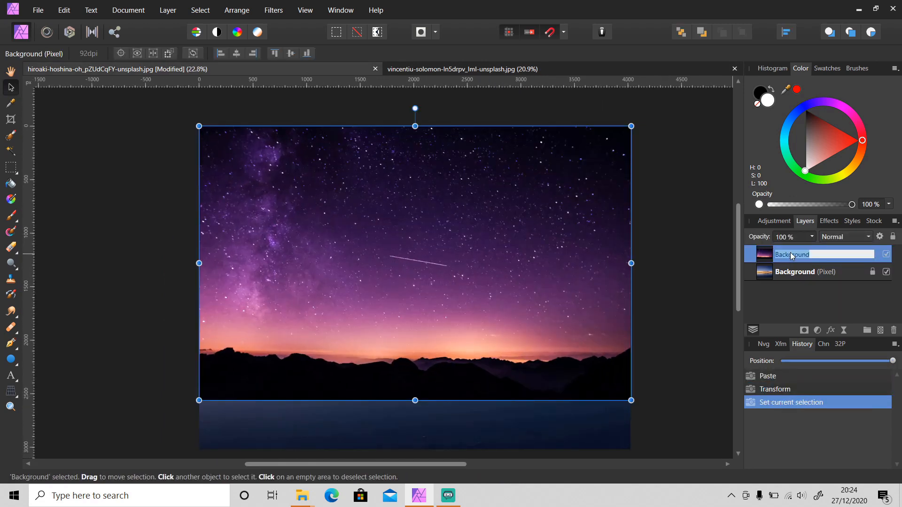
pyautogui.write('Sky')
pyautogui.press('Return')
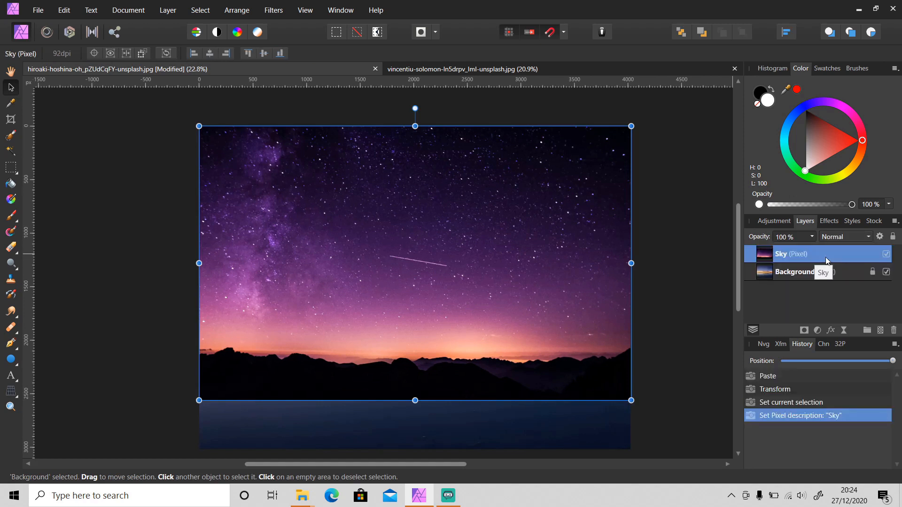
pyautogui.click(841, 237)
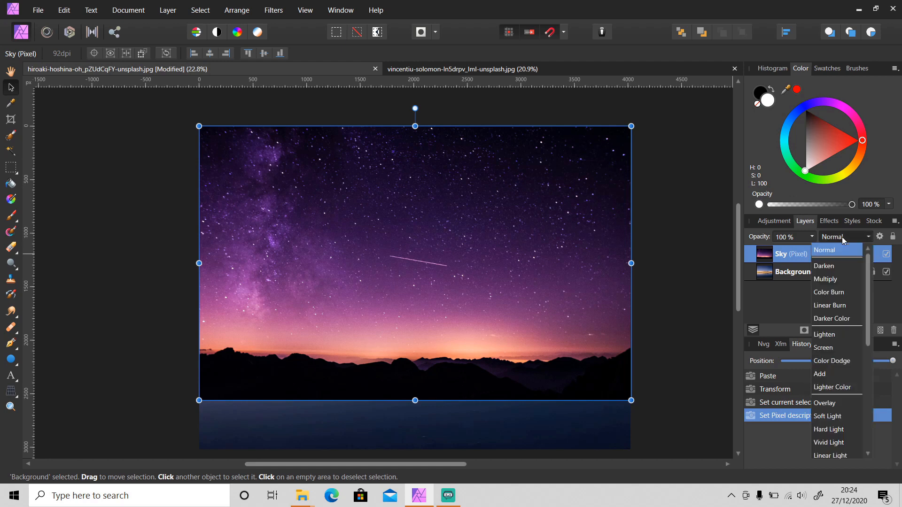
pyautogui.click(830, 279)
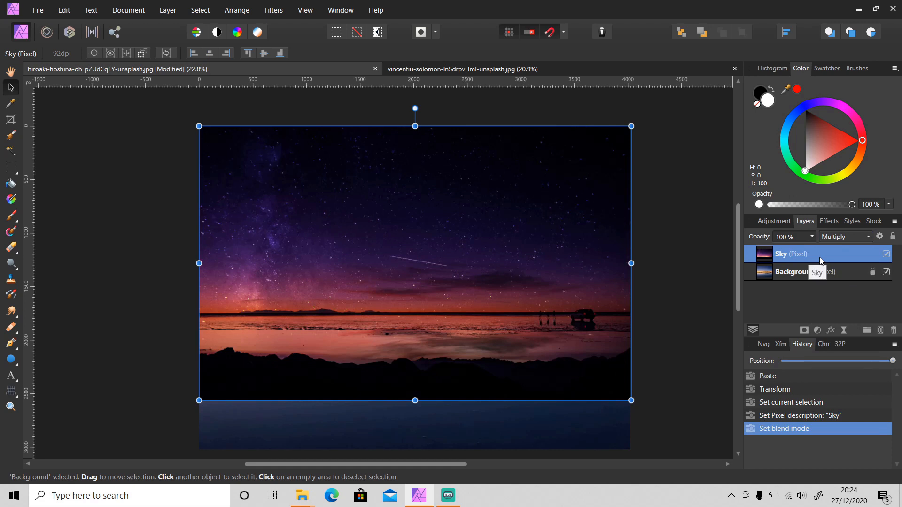
# Step: Duplicate the Sky layer and name the copy "Reflection"
pyautogui.hotkey('ctrl', 'j')
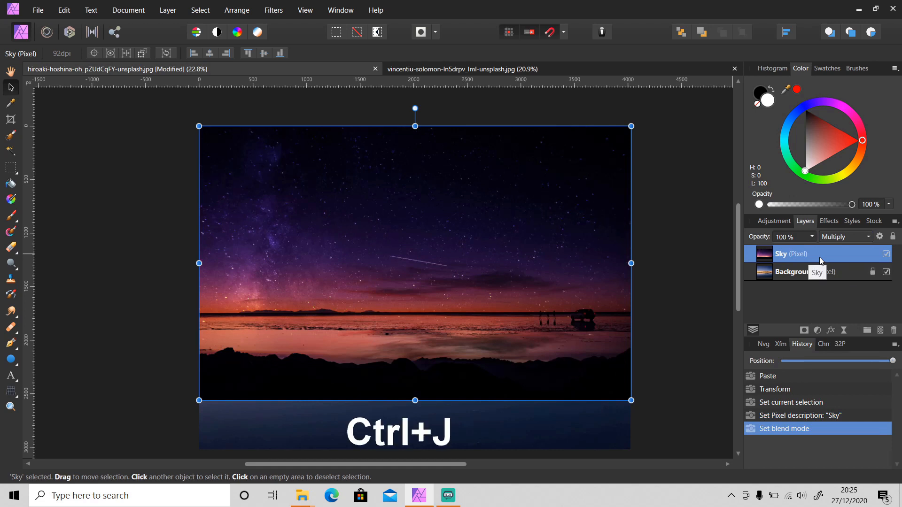
pyautogui.doubleClick(782, 255)
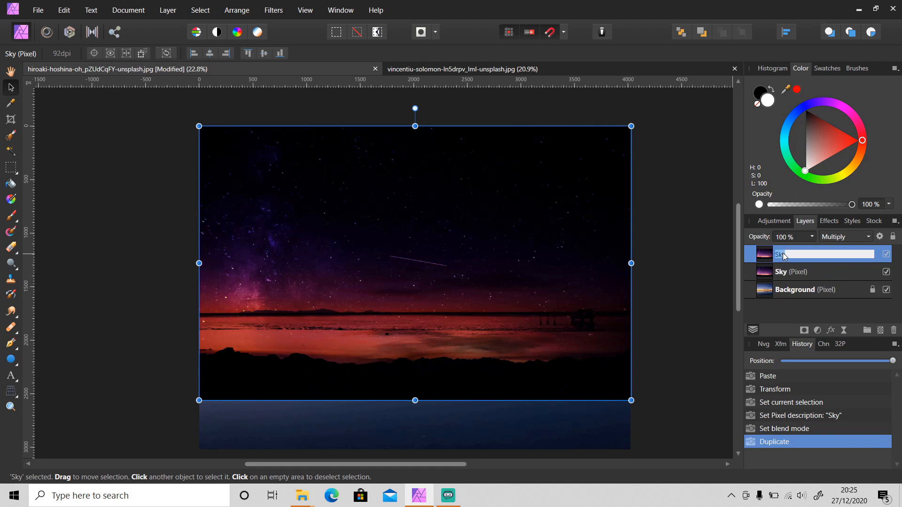
pyautogui.write('Reflection')
pyautogui.press('Return')
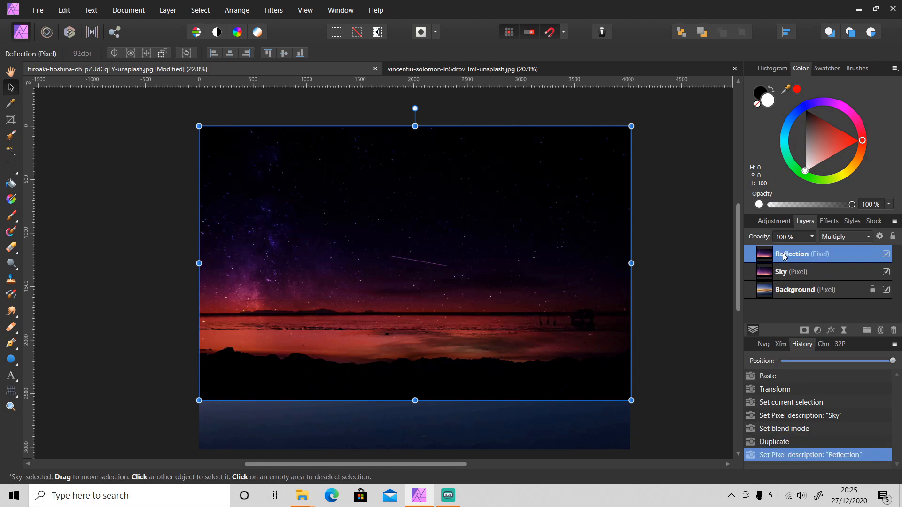
# Step: Hide the Reflection layer and move the Sky layer straight up until its hills meet the background's horizon
pyautogui.click(885, 255)
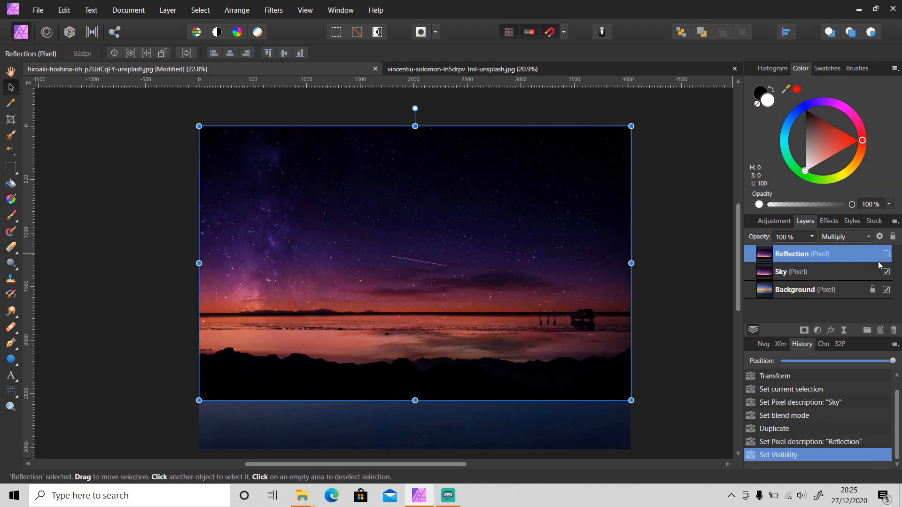
pyautogui.click(822, 272)
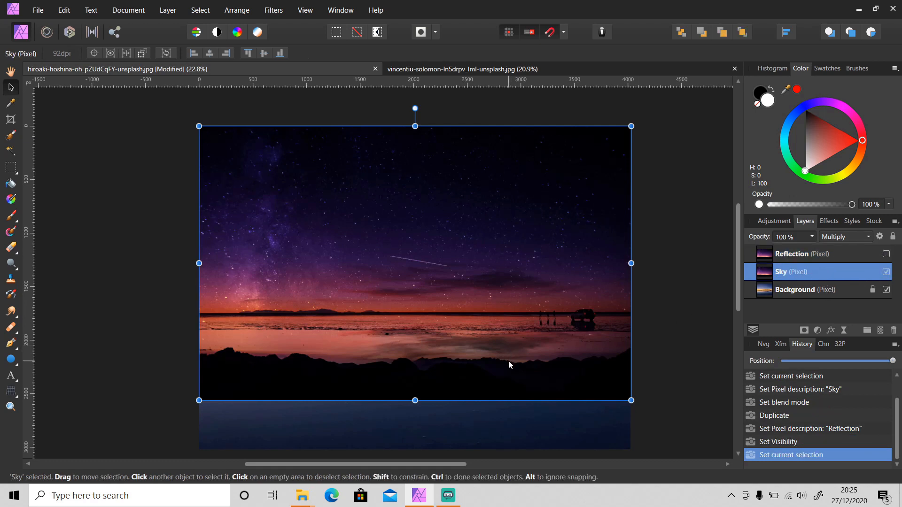
pyautogui.moveTo(508, 361); pyautogui.dragTo(509, 323)
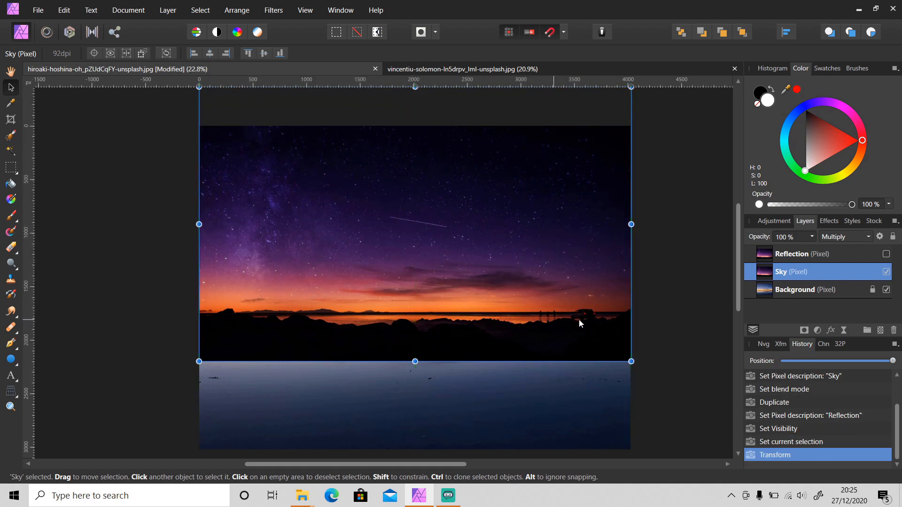
# Step: Add a mask to the Sky layer and clear a full-width rectangle from just below the horizon past the layer's lower edge
pyautogui.click(804, 331)
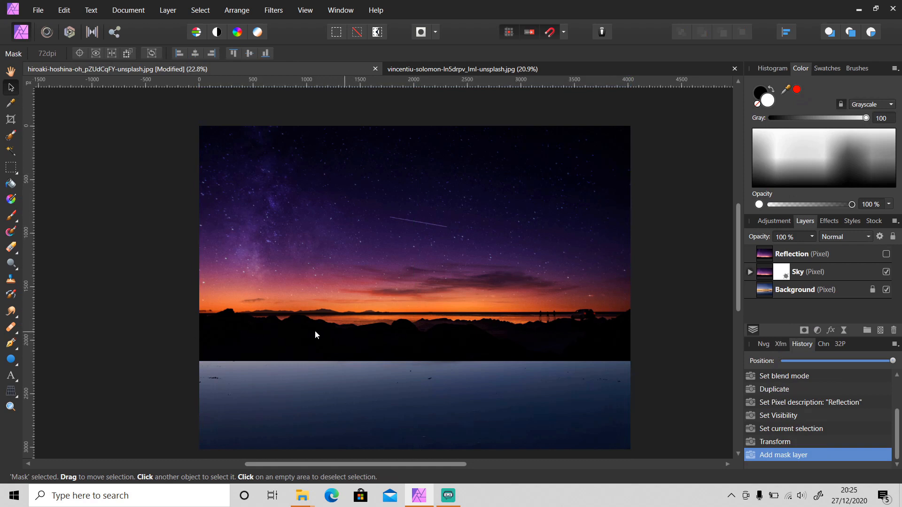
pyautogui.click(9, 168)
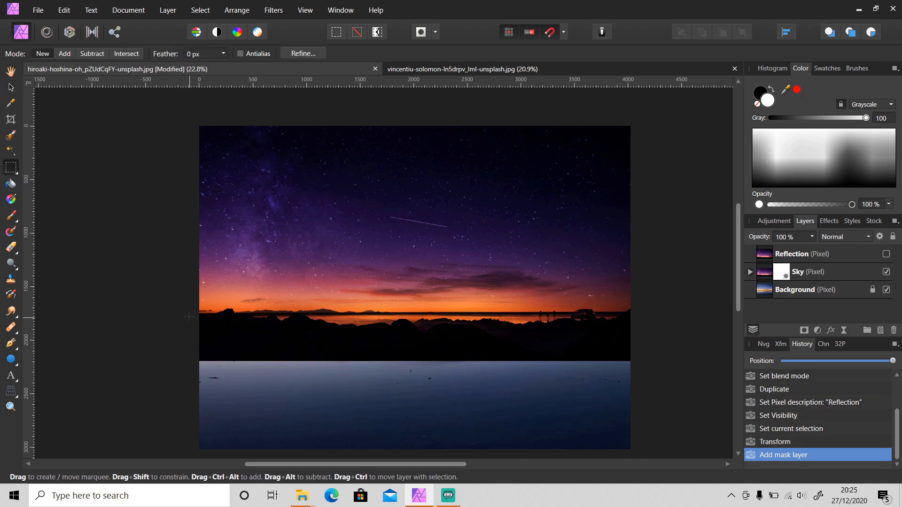
pyautogui.moveTo(190, 317); pyautogui.dragTo(631, 390)
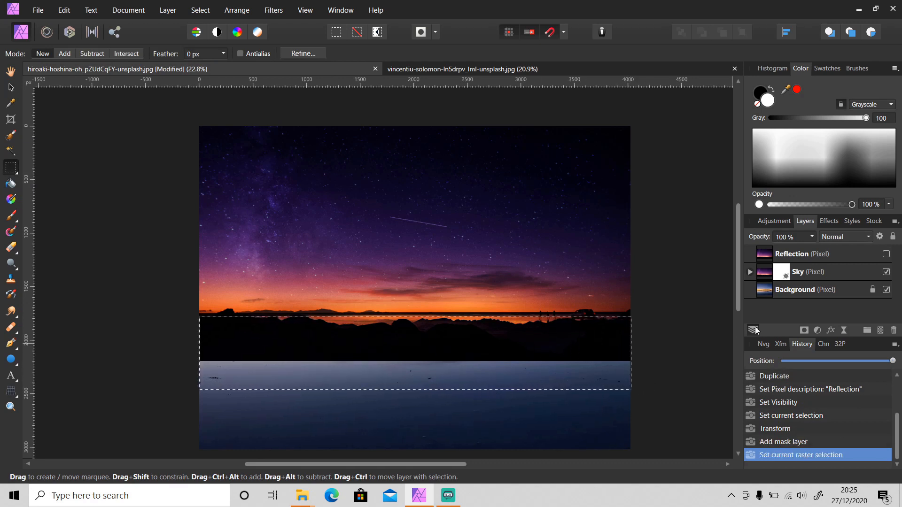
pyautogui.click(781, 276)
pyautogui.press('Delete')
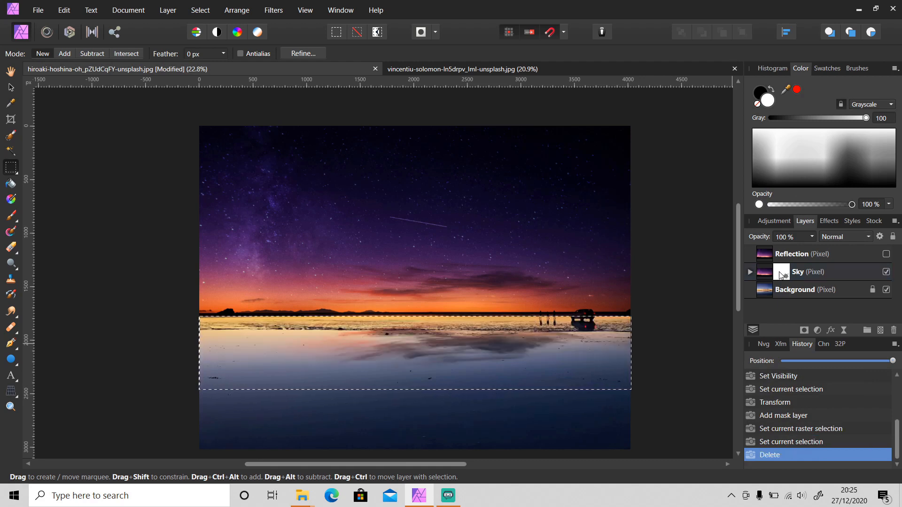
pyautogui.hotkey('ctrl', 'd')
pyautogui.scroll(3, 642, 300)
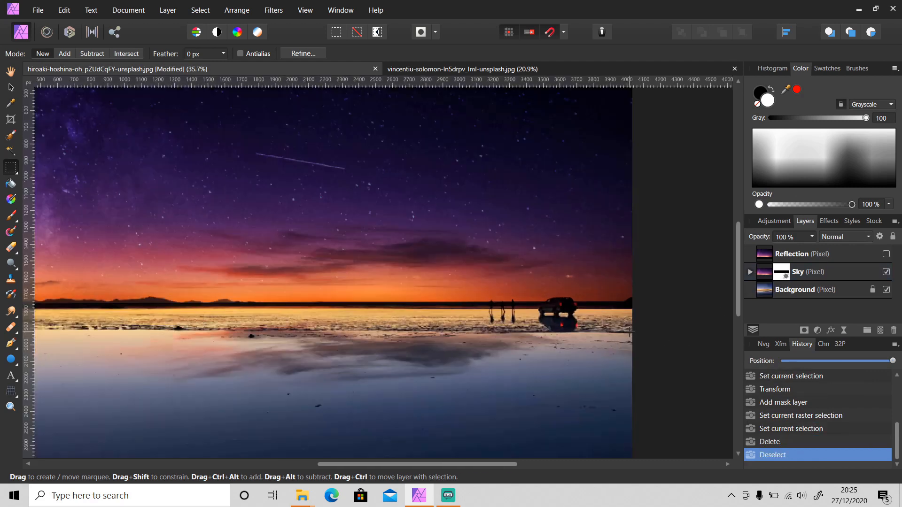
pyautogui.click(641, 300)
pyautogui.moveTo(642, 300); pyautogui.dragTo(66, 399)
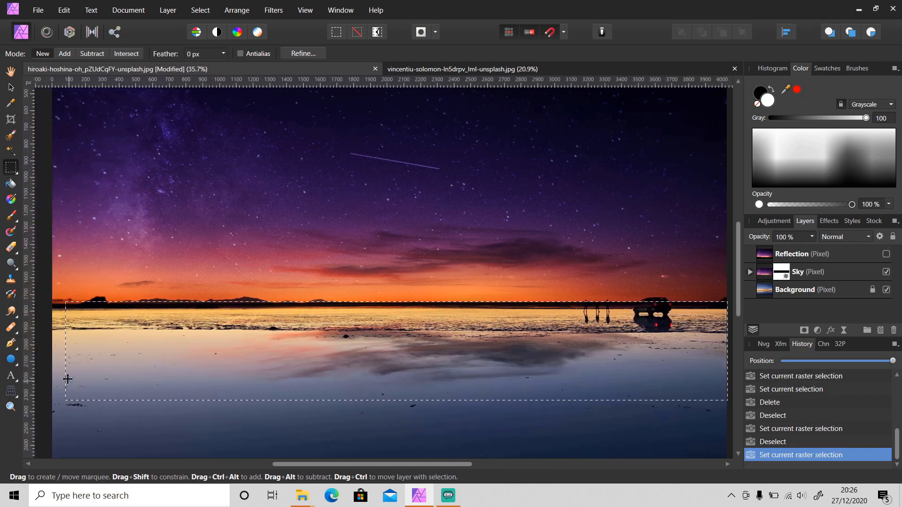
pyautogui.hotkey('ctrl', 'd')
# Step: Clear a full-width rectangular area from the Sky layer's mask, starting closer to the underside of the horizon
pyautogui.moveTo(46, 306); pyautogui.dragTo(671, 374)
pyautogui.press('Delete')
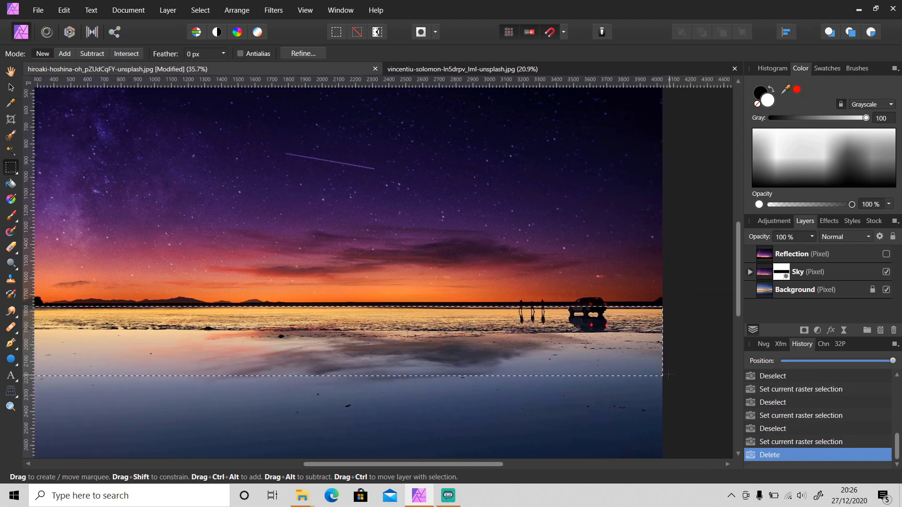
pyautogui.hotkey('ctrl', 'd')
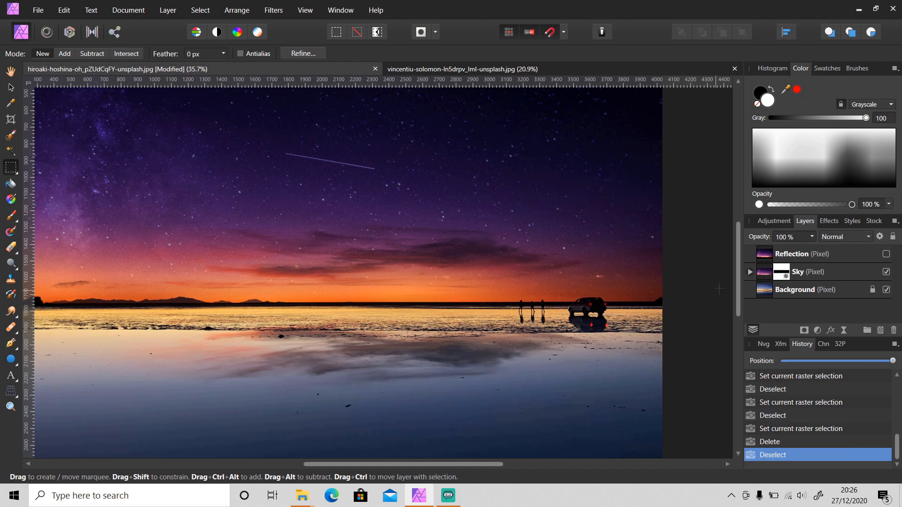
# Step: Clear a rectangle from the Sky layer's mask around the people and the car, starting at the horizon line
pyautogui.scroll(3, 673, 306)
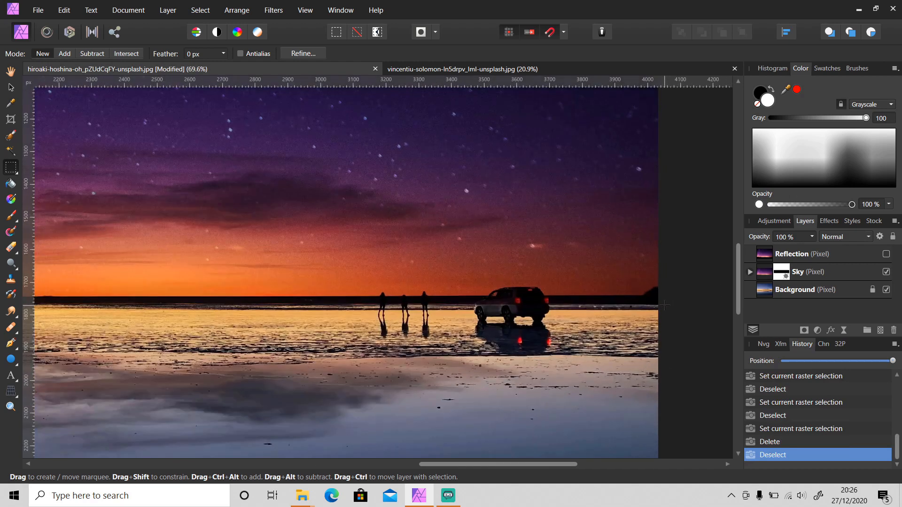
pyautogui.moveTo(667, 297); pyautogui.dragTo(209, 385)
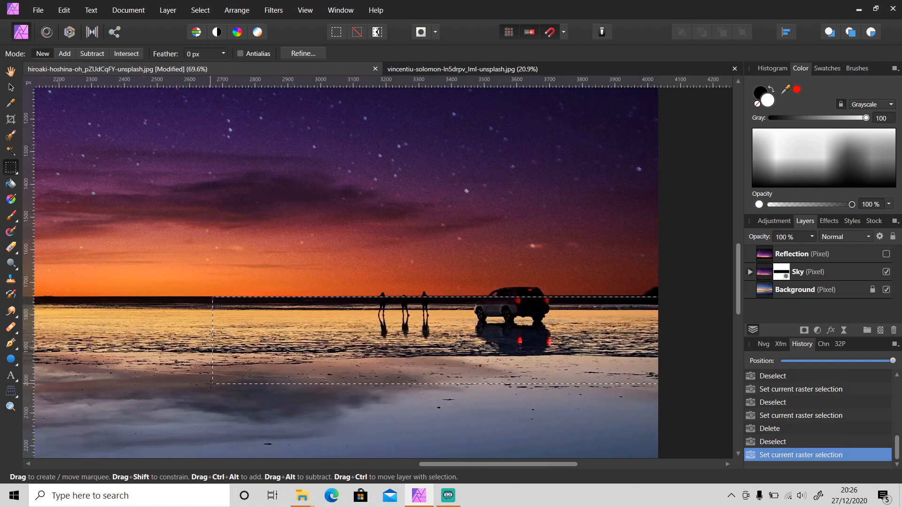
pyautogui.press('Delete')
pyautogui.hotkey('ctrl', 'd')
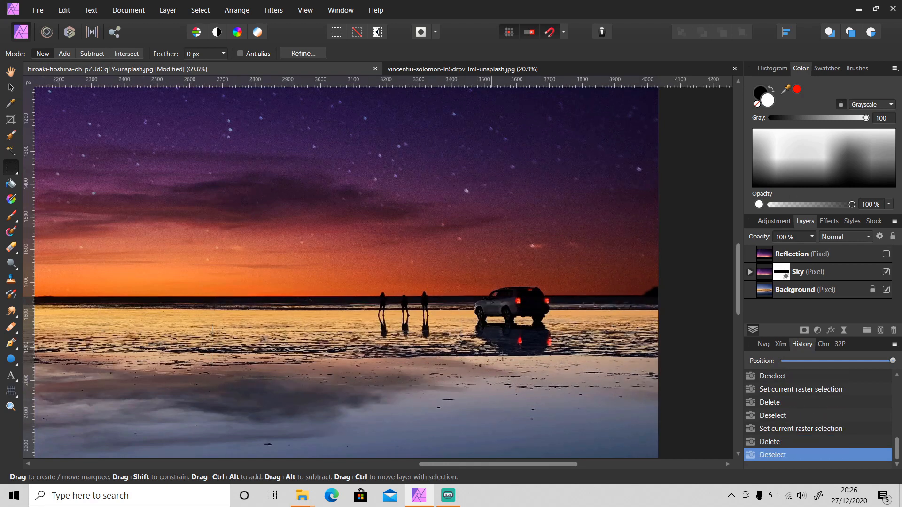
# Step: Paint black on the Sky layer's mask over the car with a 21.8 px brush to clear the sky from its body
pyautogui.moveTo(504, 464); pyautogui.dragTo(526, 460)
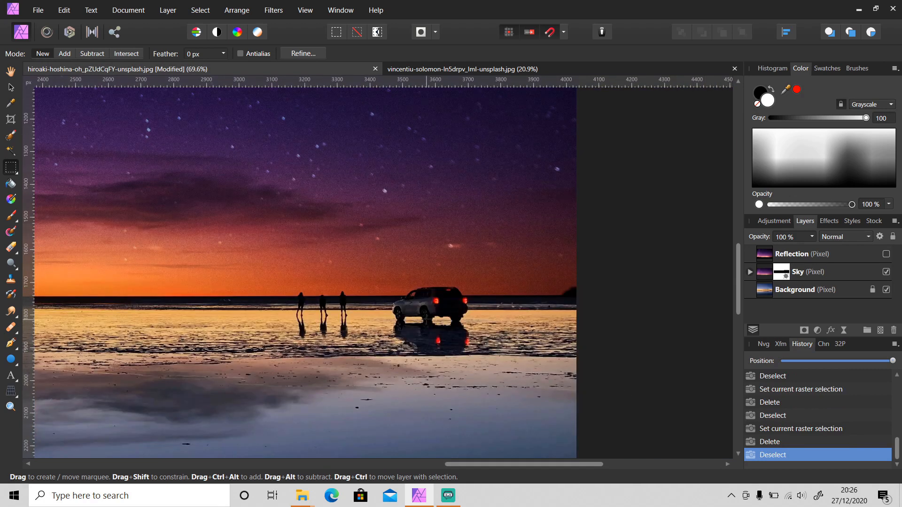
pyautogui.click(789, 277)
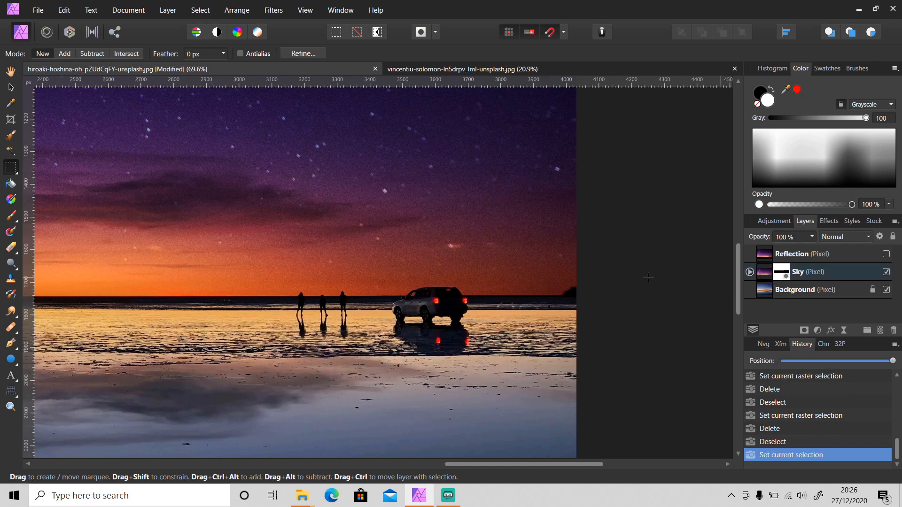
pyautogui.press('b')
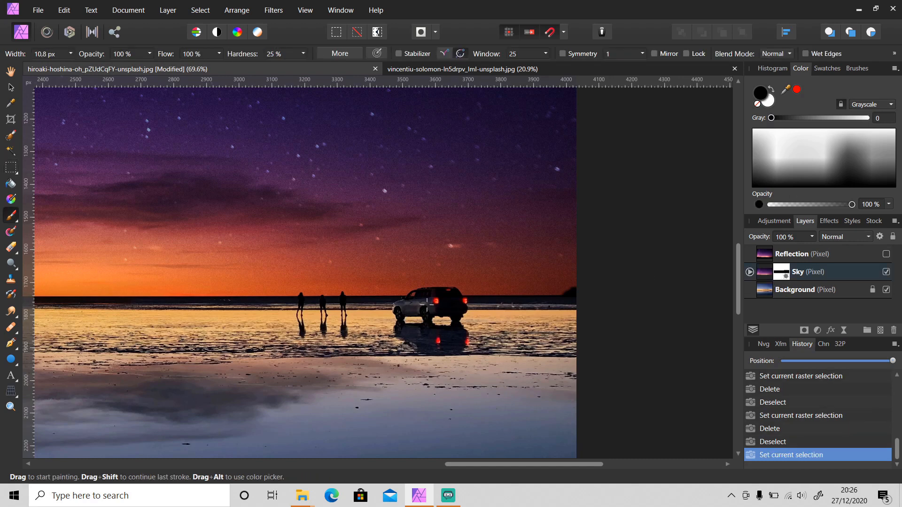
pyautogui.press(']')
pyautogui.moveTo(446, 300); pyautogui.dragTo(440, 294)
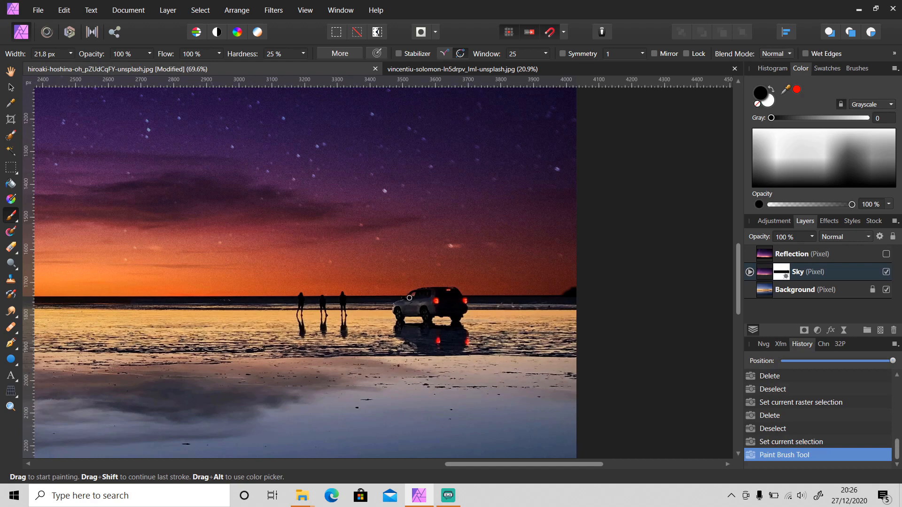
pyautogui.hotkey('ctrl', 'z')
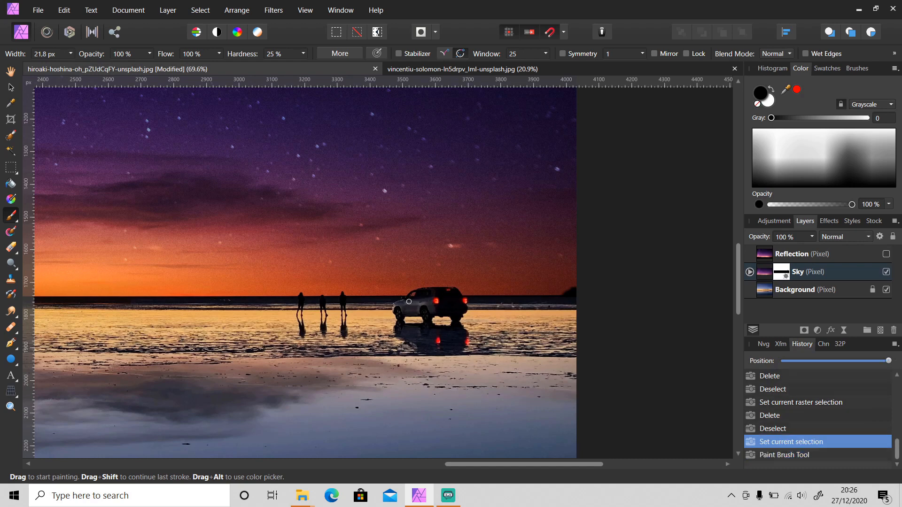
pyautogui.click(413, 298)
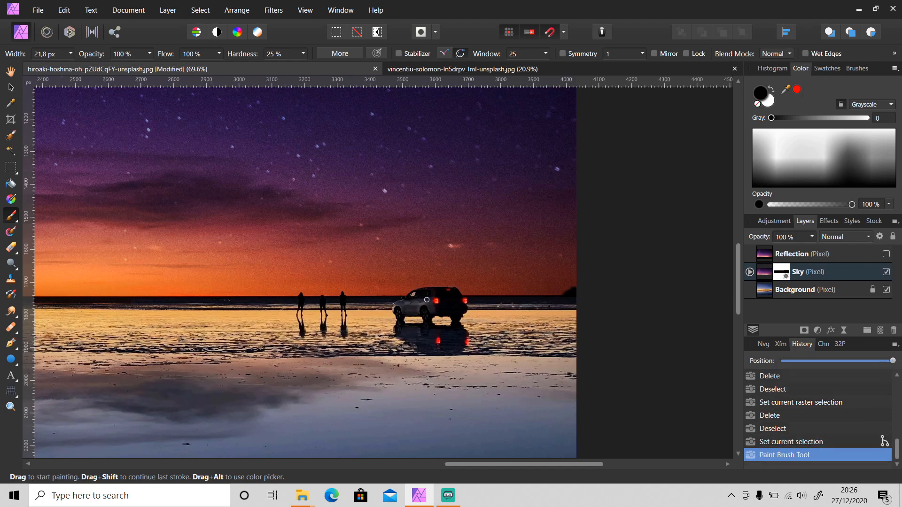
pyautogui.moveTo(428, 299); pyautogui.dragTo(440, 295)
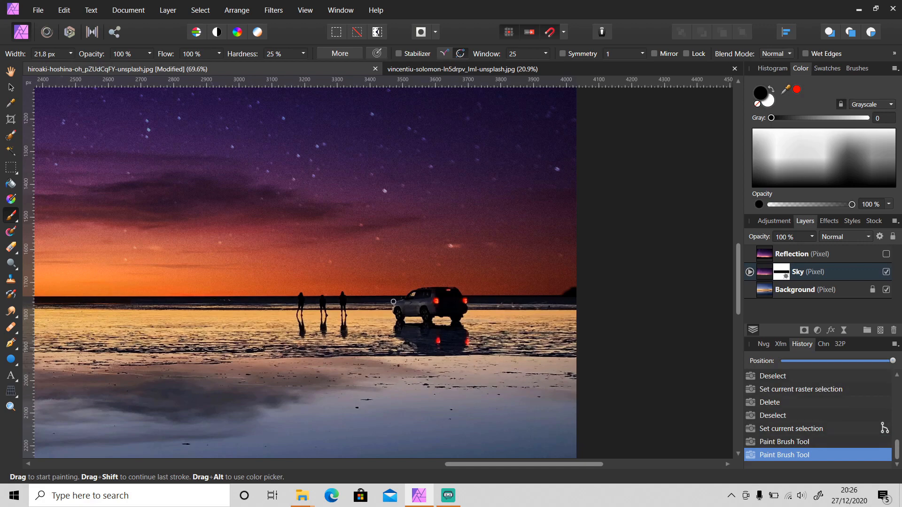
# Step: Show the Reflection layer and flip it vertically
pyautogui.scroll(-2, 343, 368)
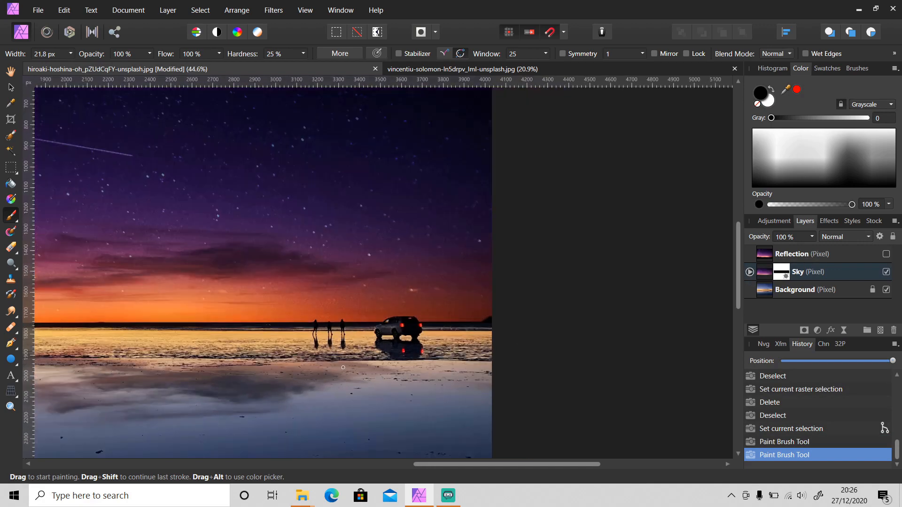
pyautogui.moveTo(466, 465); pyautogui.dragTo(373, 463)
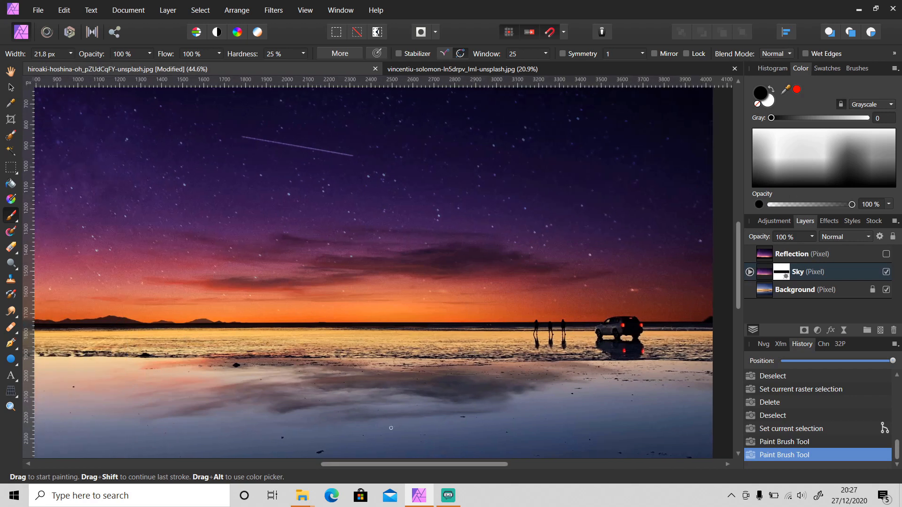
pyautogui.scroll(-2, 459, 377)
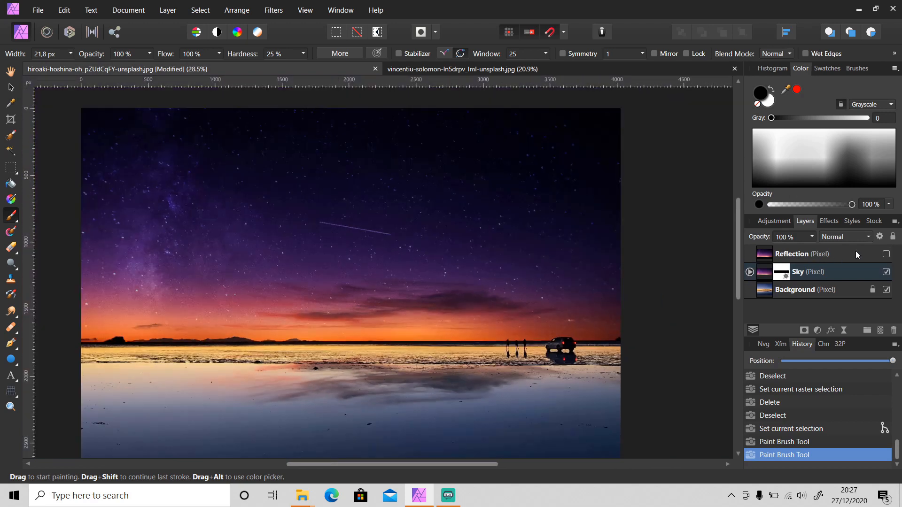
pyautogui.click(886, 254)
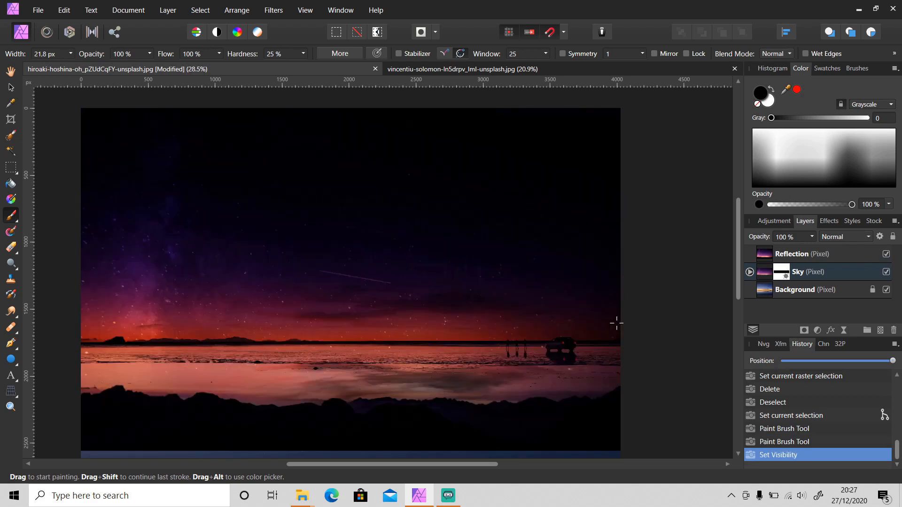
pyautogui.scroll(-2, 477, 367)
pyautogui.press('v')
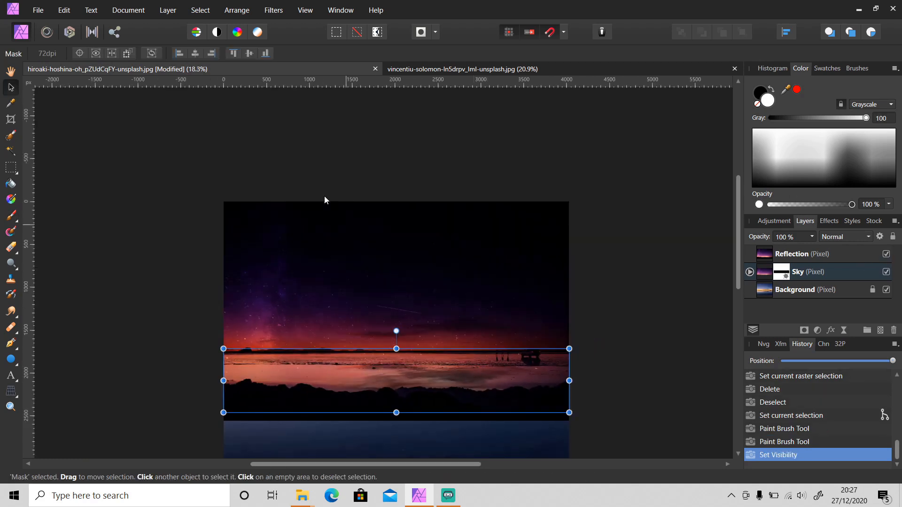
pyautogui.click(822, 255)
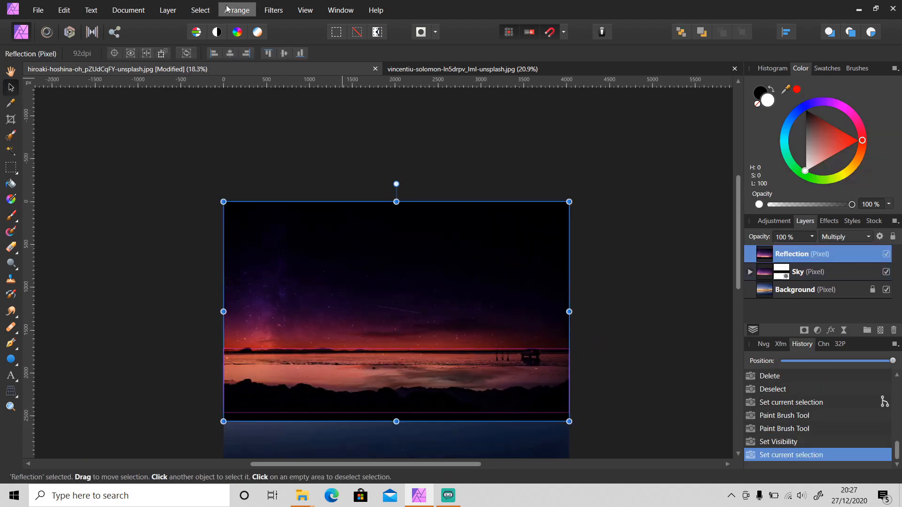
pyautogui.click(238, 13)
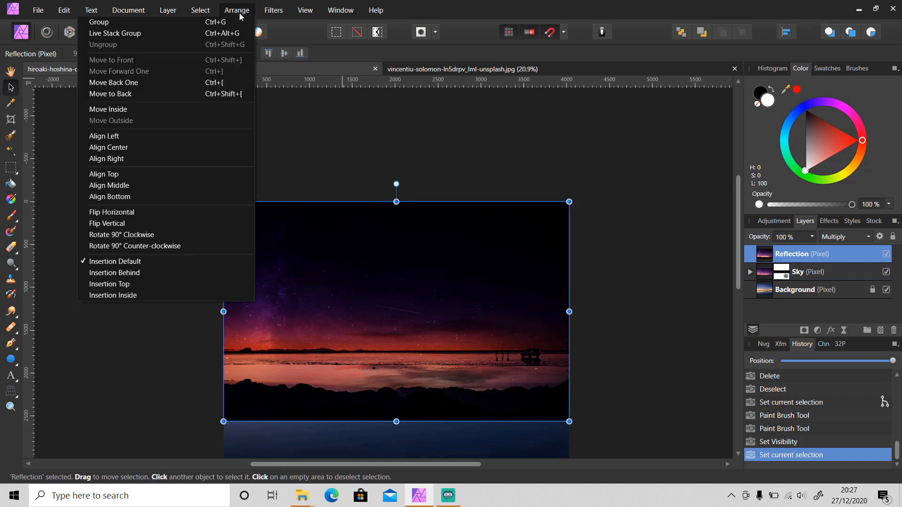
pyautogui.click(156, 227)
# Step: Move the Reflection layer straight down so its mirrored sky covers the water below the horizon, and add a mask to it
pyautogui.scroll(-3, 351, 295)
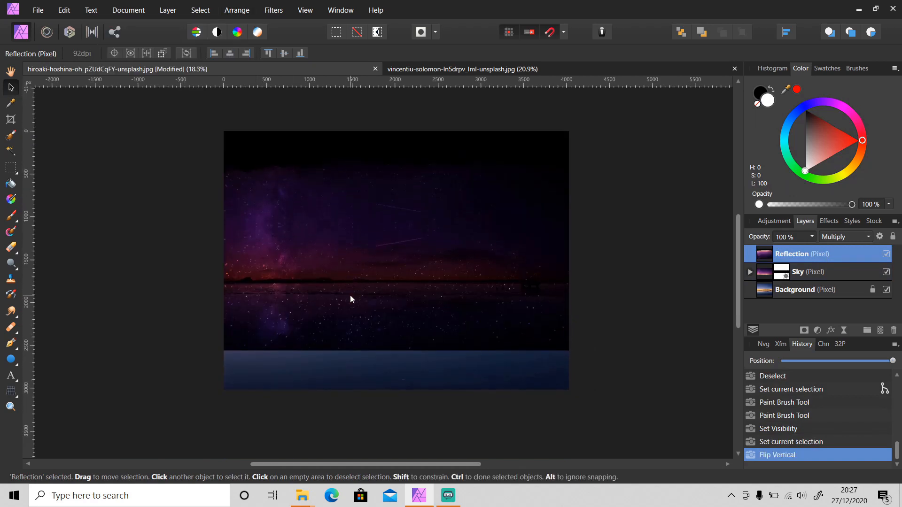
pyautogui.moveTo(387, 286); pyautogui.dragTo(392, 397)
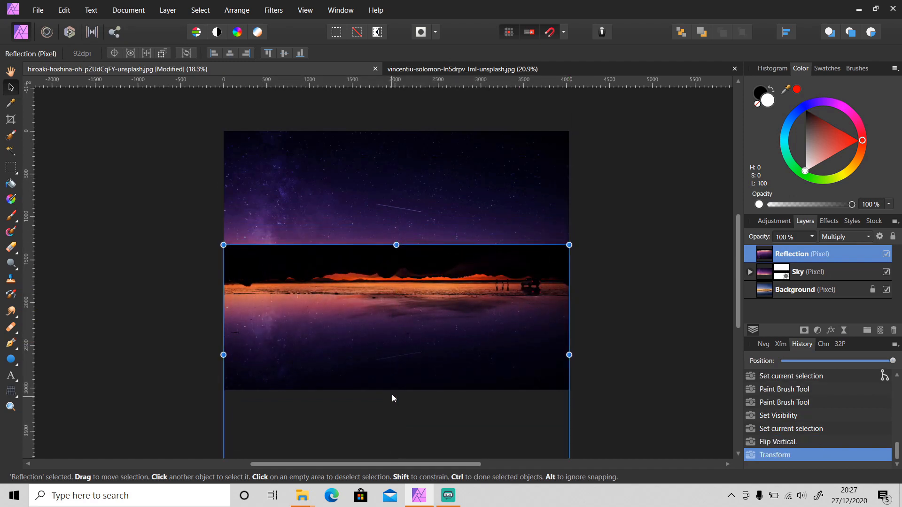
pyautogui.click(803, 330)
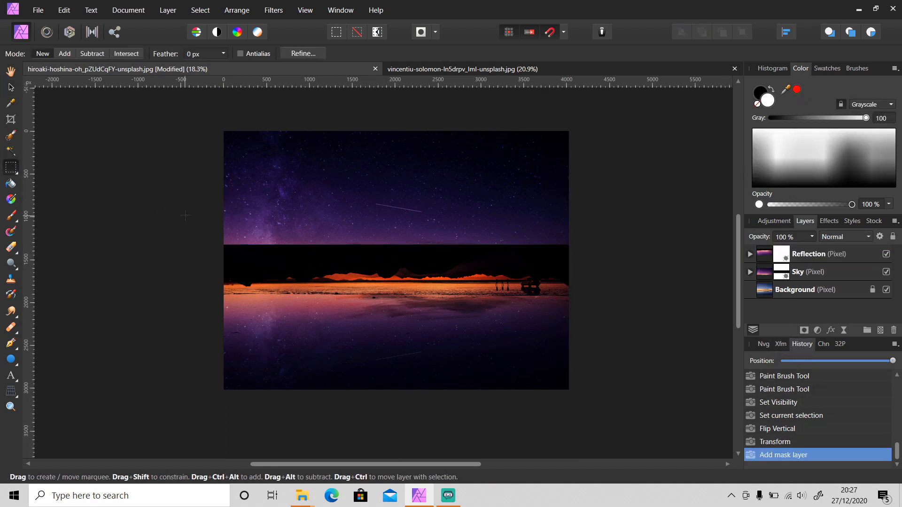
# Step: Clear a full-width rectangle from the Reflection layer's mask, from above the layer's upper edge down to the horizon
pyautogui.moveTo(360, 233); pyautogui.dragTo(614, 280)
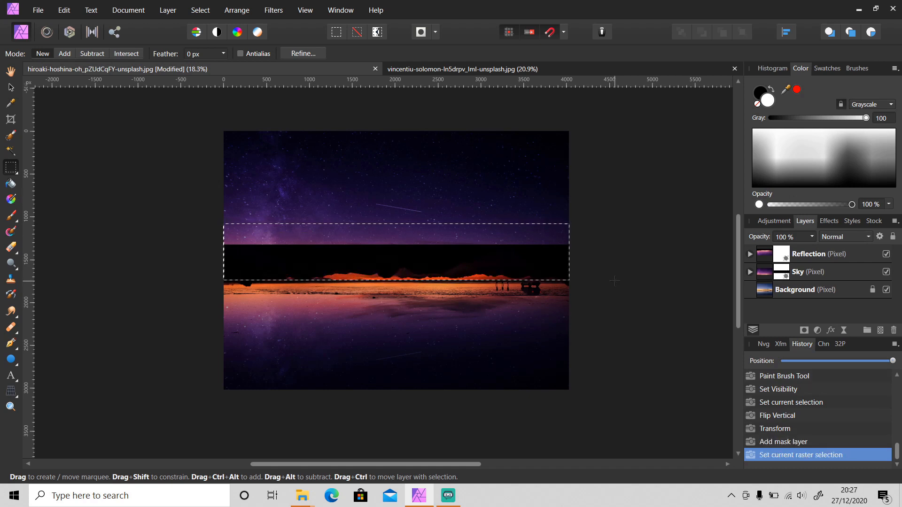
pyautogui.click(780, 258)
pyautogui.press('Delete')
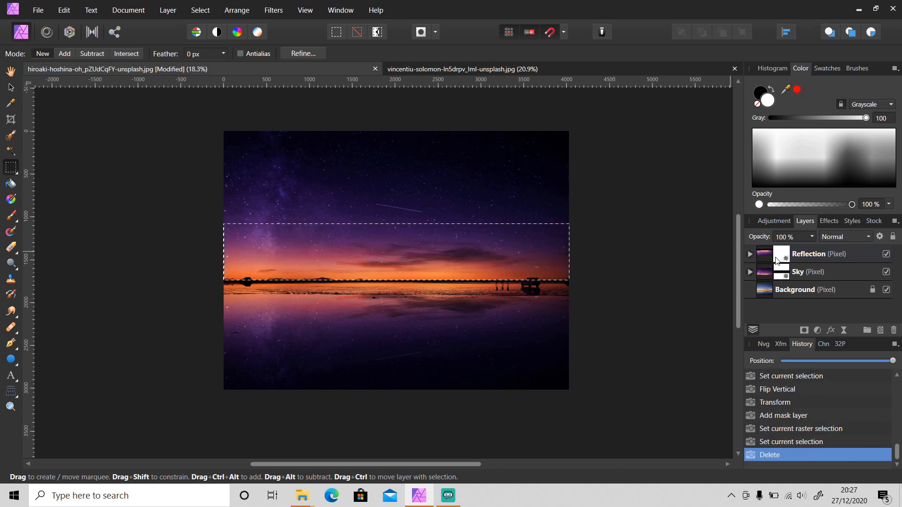
pyautogui.hotkey('ctrl', 'd')
# Step: Paint black on the Reflection layer's mask over the car with the 21.8 px brush
pyautogui.keyDown('ctrl'); pyautogui.scroll(5, 425, 239); pyautogui.keyUp('ctrl')
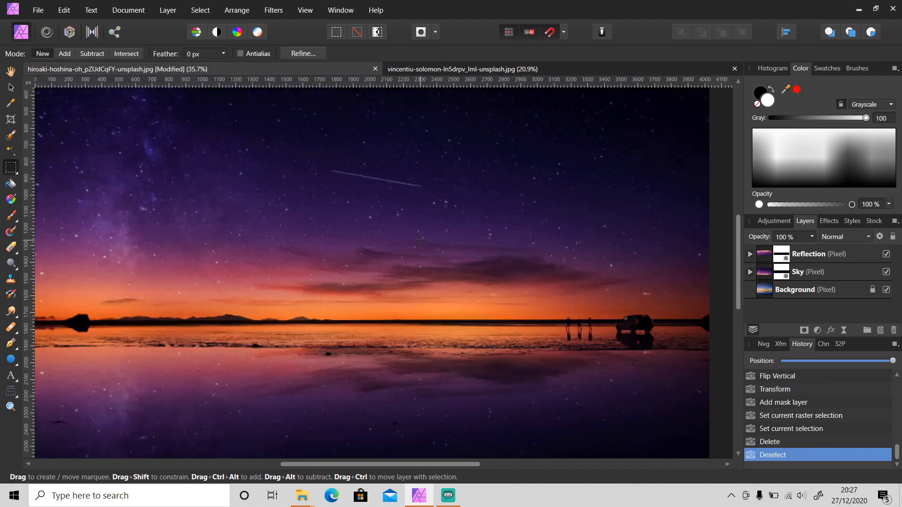
pyautogui.moveTo(415, 465); pyautogui.dragTo(520, 465)
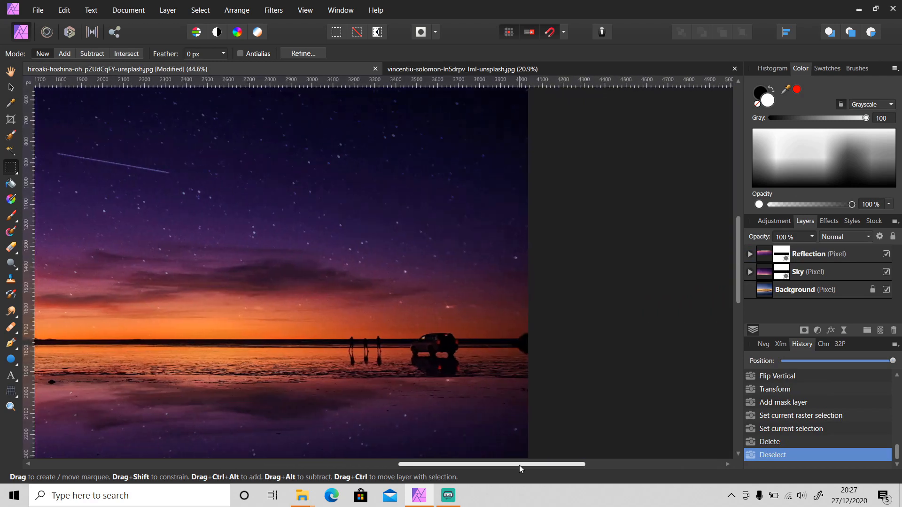
pyautogui.scroll(4, 450, 356)
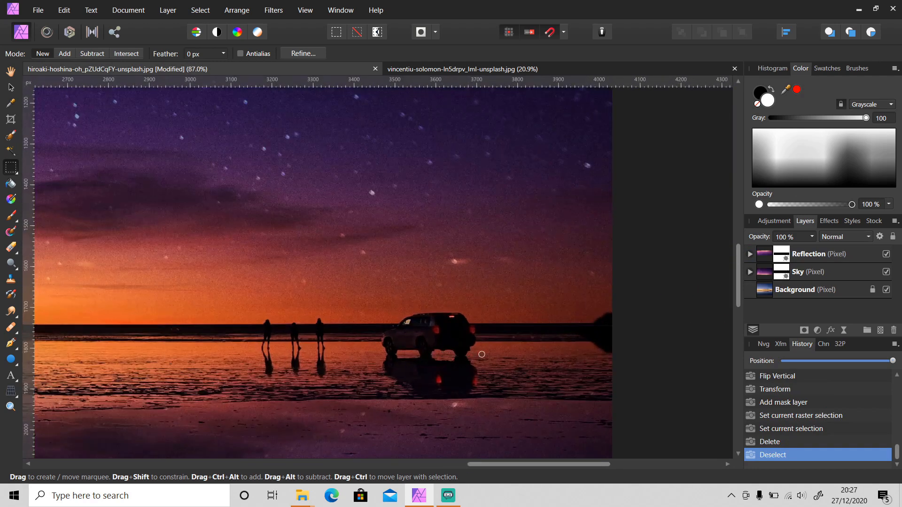
pyautogui.press('b')
pyautogui.press('x')
pyautogui.click(425, 338)
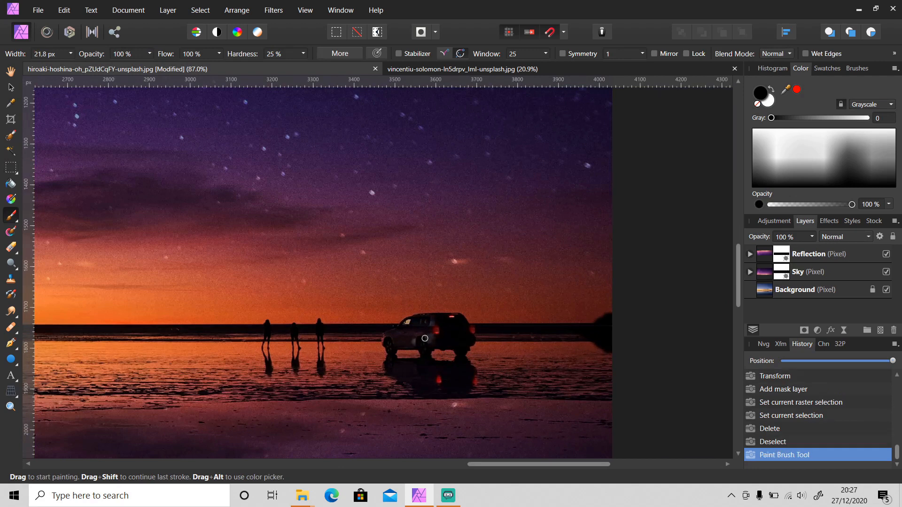
pyautogui.moveTo(424, 338)
pyautogui.mouseDown()
pyautogui.moveTo(451, 346)
pyautogui.moveTo(467, 337)
pyautogui.moveTo(384, 337)
pyautogui.moveTo(400, 331)
pyautogui.moveTo(389, 348)
pyautogui.moveTo(407, 341)
pyautogui.mouseUp()
# Step: Lower the Reflection layer's opacity to 75%
pyautogui.scroll(-5, 407, 341)
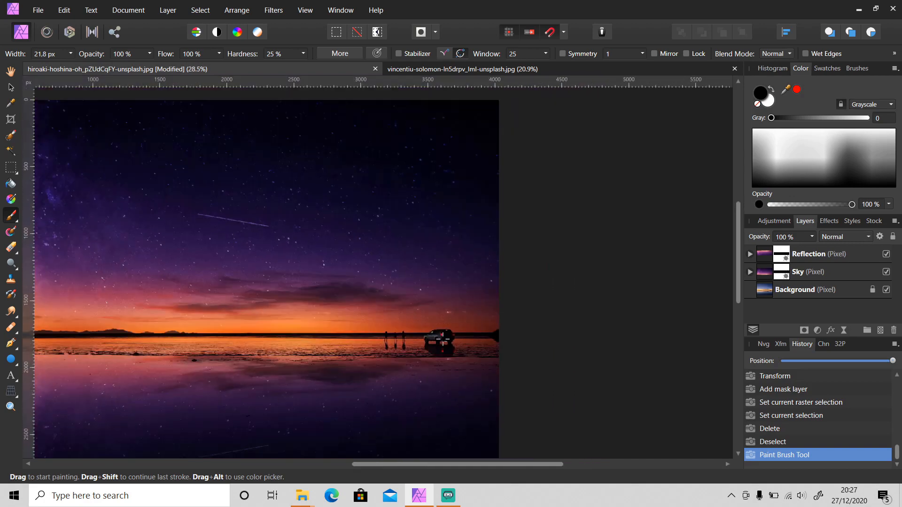
pyautogui.scroll(-2, 452, 360)
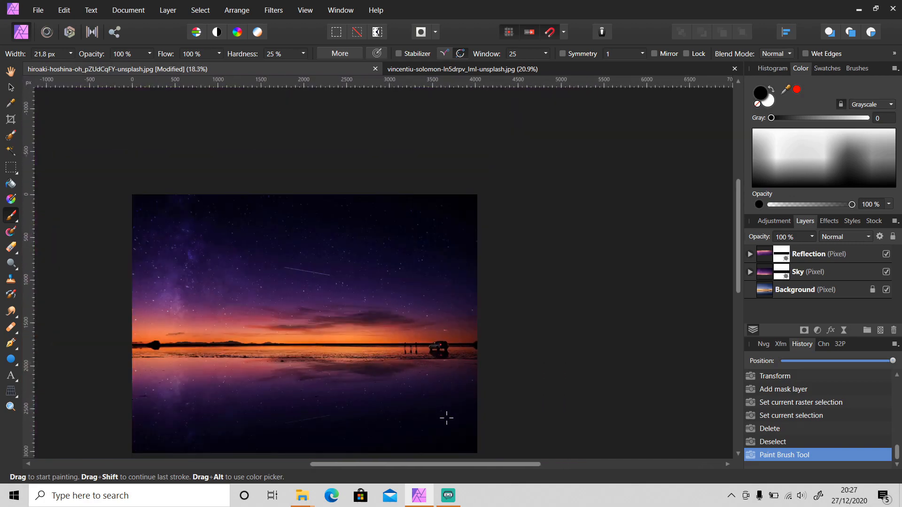
pyautogui.moveTo(461, 463); pyautogui.dragTo(408, 464)
pyautogui.scroll(-2, 406, 388)
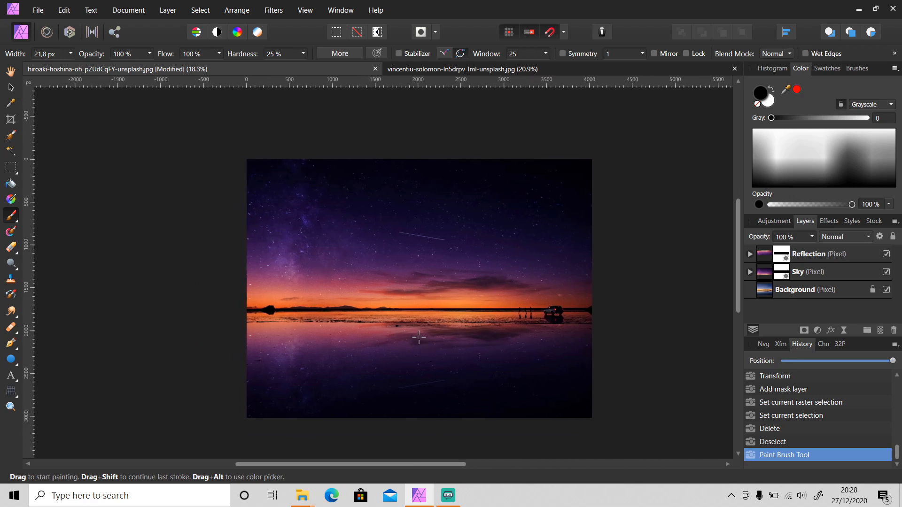
pyautogui.scroll(1, 418, 337)
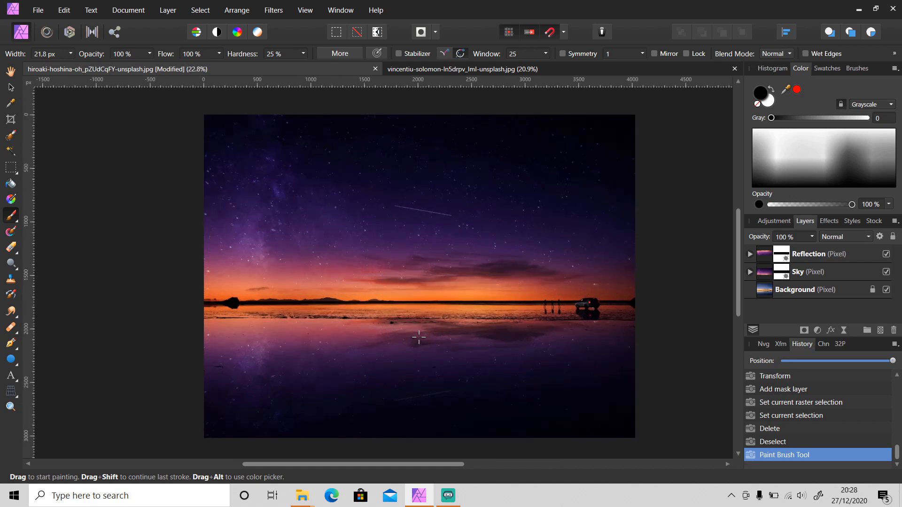
pyautogui.click(827, 254)
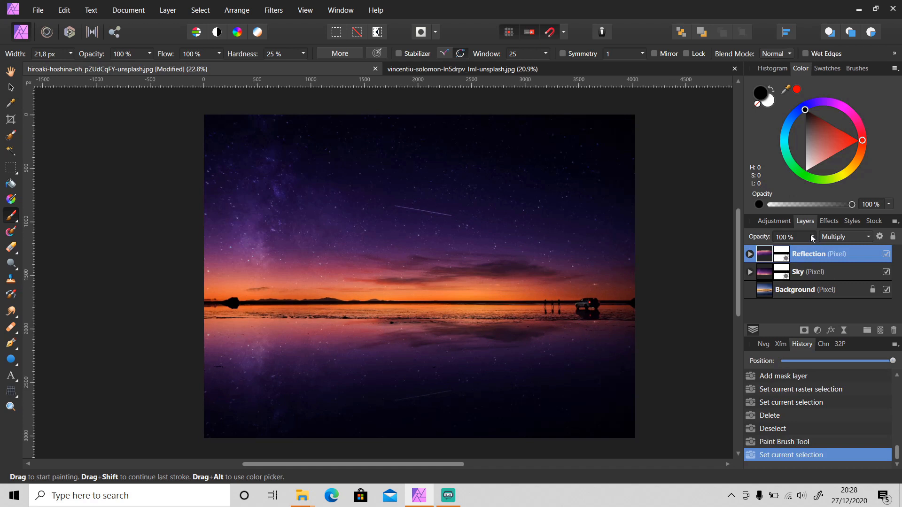
pyautogui.click(812, 237)
pyautogui.moveTo(813, 248); pyautogui.dragTo(793, 252)
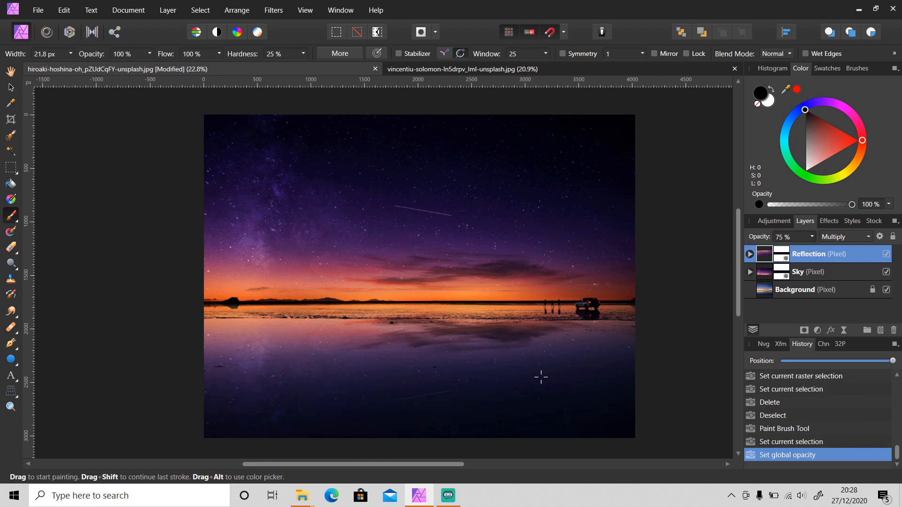
# Step: Add a Curves adjustment and nest it inside the Reflection layer so it affects only that layer
pyautogui.press('x')
pyautogui.press('v')
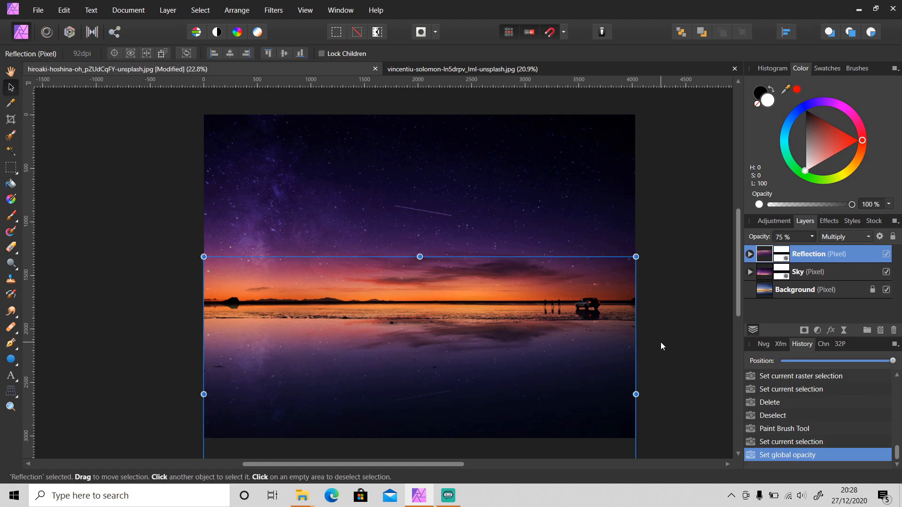
pyautogui.click(817, 329)
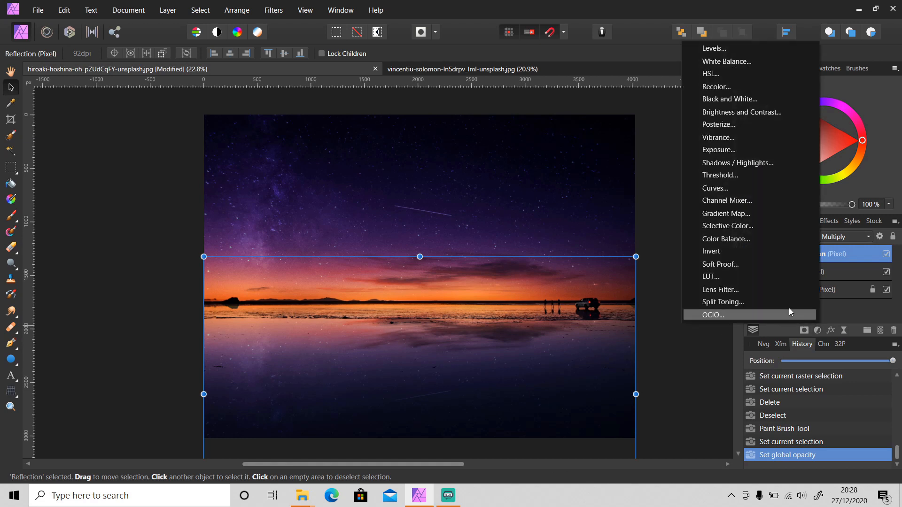
pyautogui.click(767, 189)
pyautogui.moveTo(428, 463); pyautogui.dragTo(491, 460)
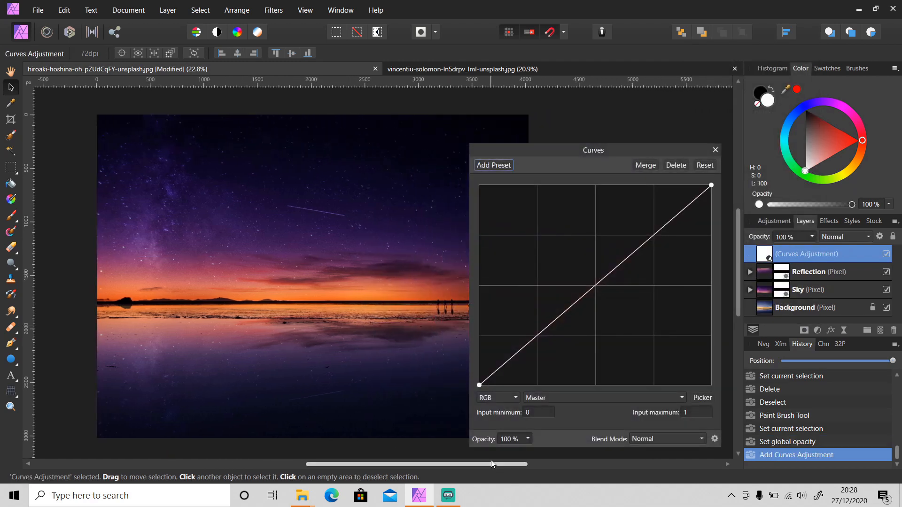
pyautogui.scroll(-1, 394, 412)
pyautogui.moveTo(409, 464); pyautogui.dragTo(439, 465)
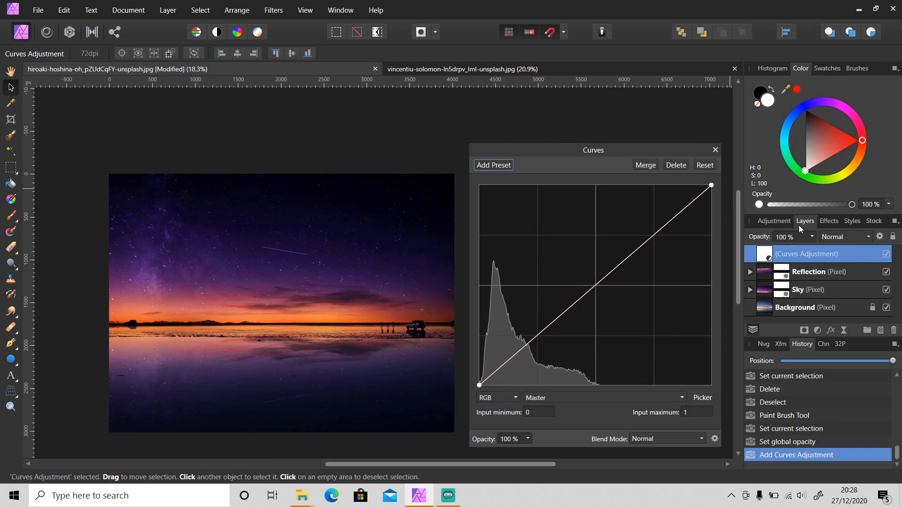
pyautogui.doubleClick(800, 256)
pyautogui.moveTo(803, 255); pyautogui.dragTo(806, 276)
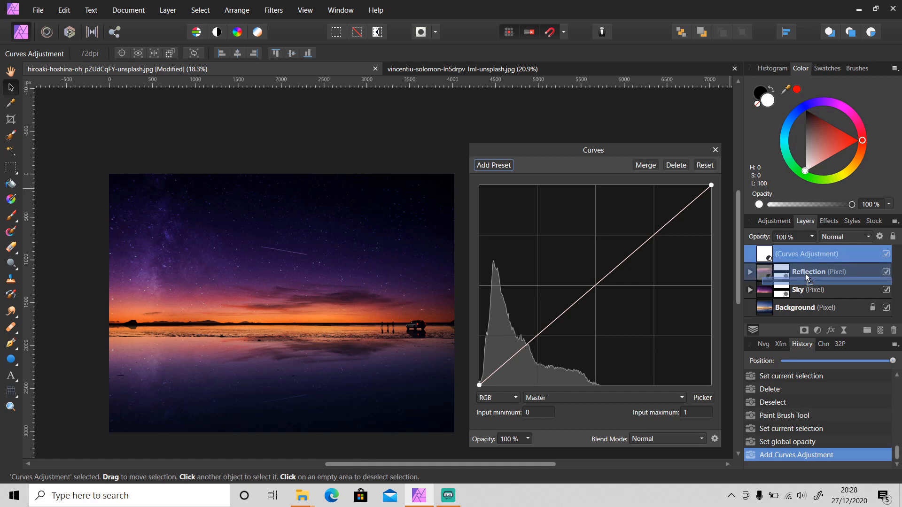
pyautogui.moveTo(805, 274); pyautogui.dragTo(805, 274)
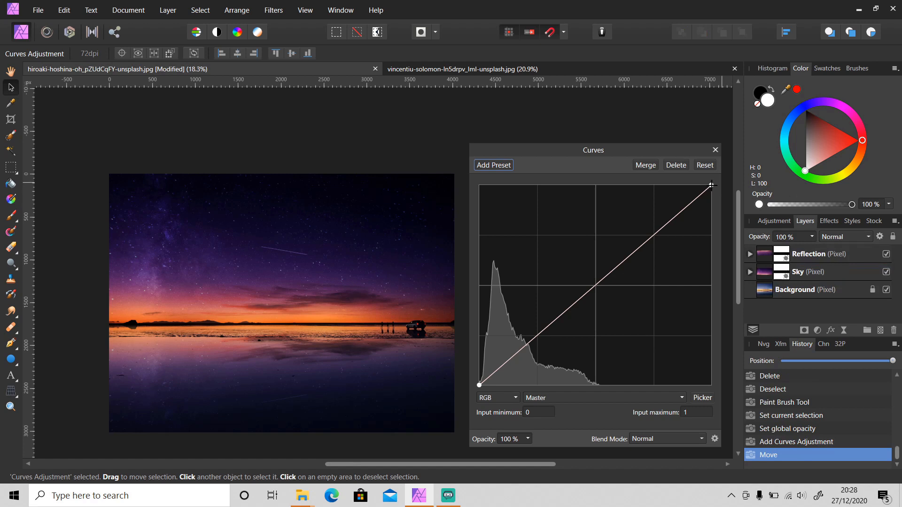
# Step: Darken the reflection with the Curves adjustment by lowering the master curve's white endpoint and pulling its shadow area down
pyautogui.moveTo(711, 185); pyautogui.dragTo(739, 250)
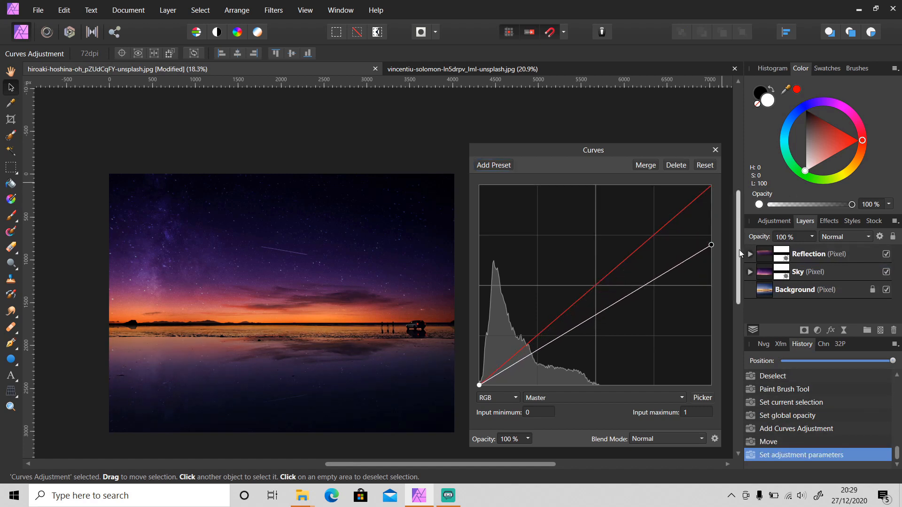
pyautogui.moveTo(539, 349); pyautogui.dragTo(545, 356)
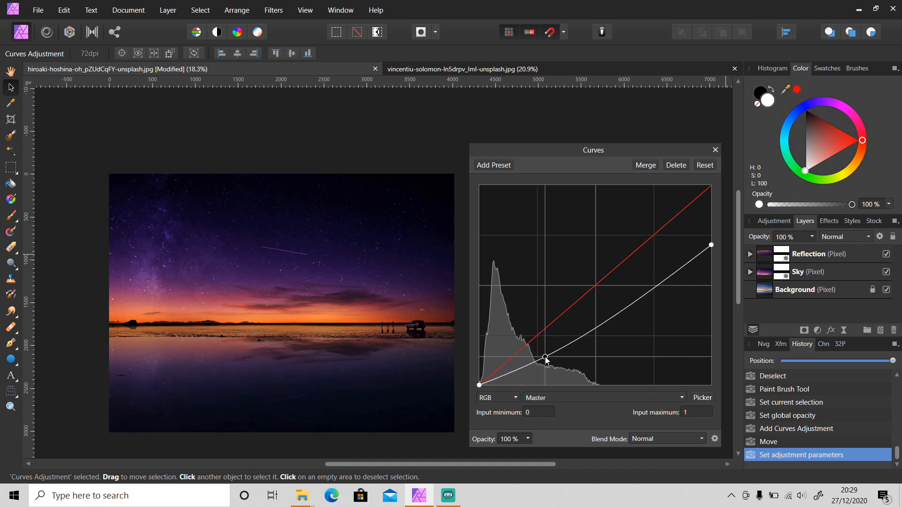
pyautogui.click(715, 151)
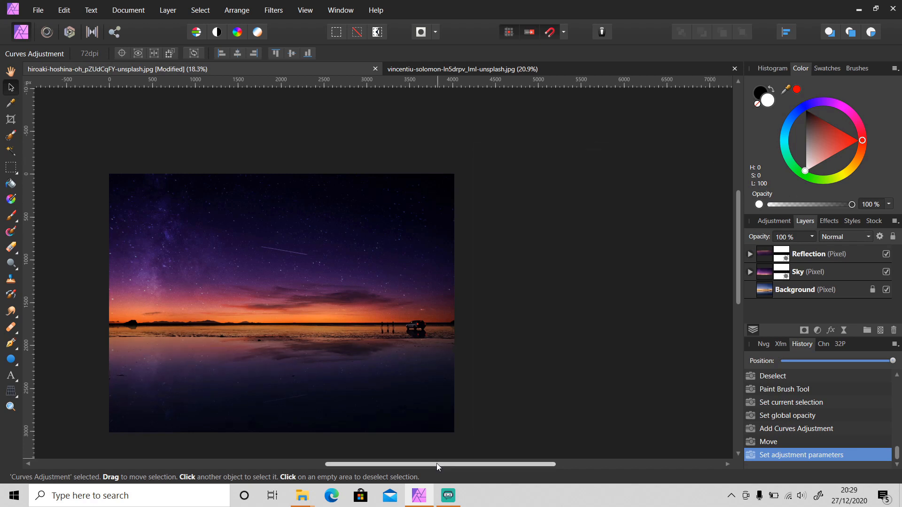
pyautogui.moveTo(436, 463); pyautogui.dragTo(342, 474)
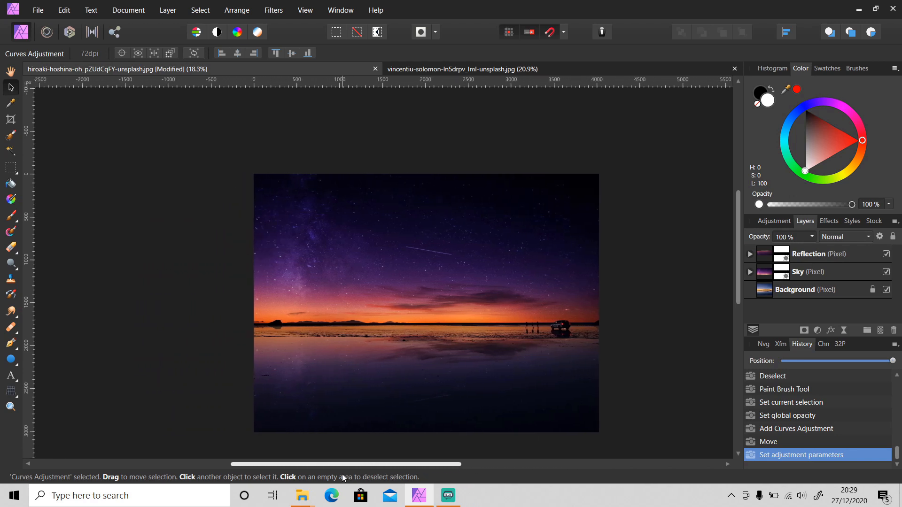
# Step: Apply a Motion Blur with a 5 px radius and 0° rotation to the Reflection layer
pyautogui.click(824, 254)
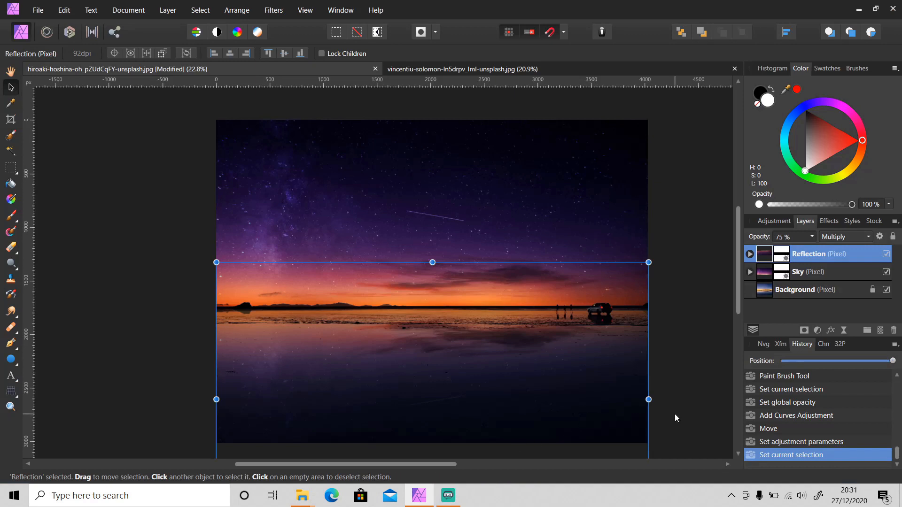
pyautogui.click(278, 13)
pyautogui.moveTo(270, 24)
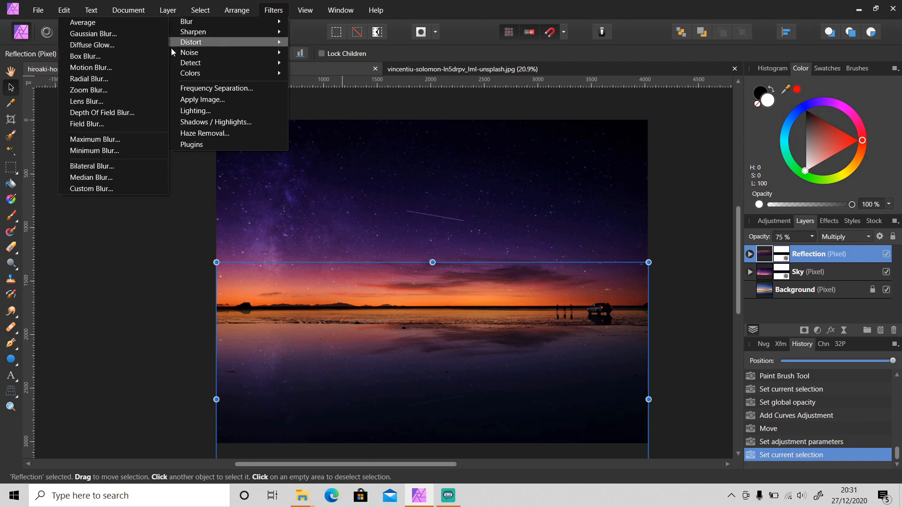
pyautogui.click(138, 68)
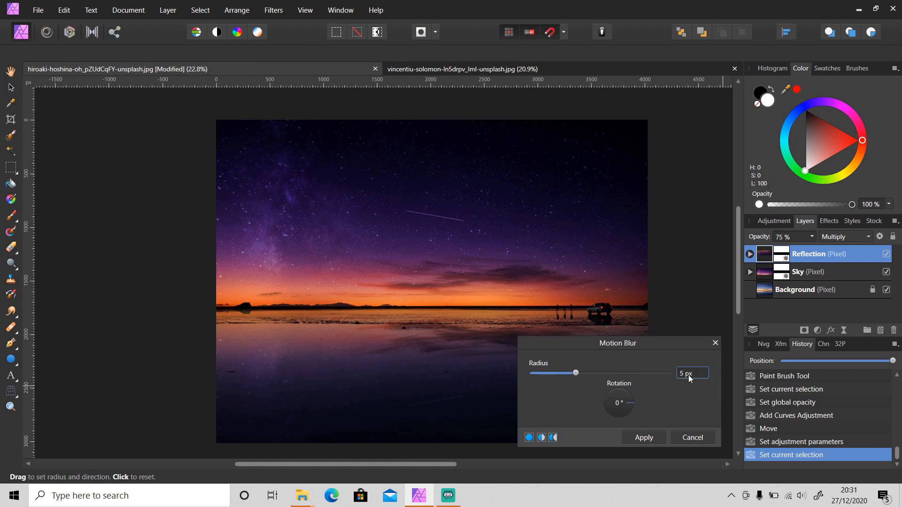
pyautogui.click(648, 439)
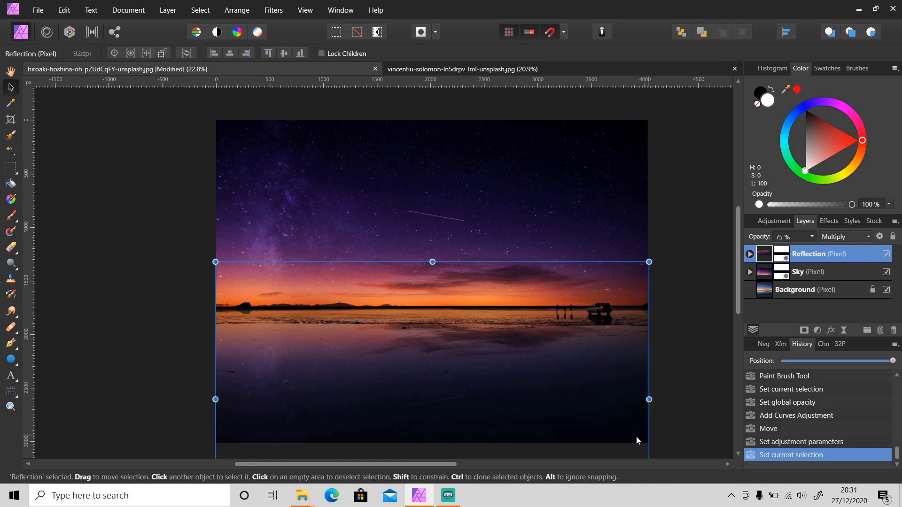
# Step: Apply a Gaussian Blur with an 8 px radius to the Reflection layer and deselect it
pyautogui.click(278, 15)
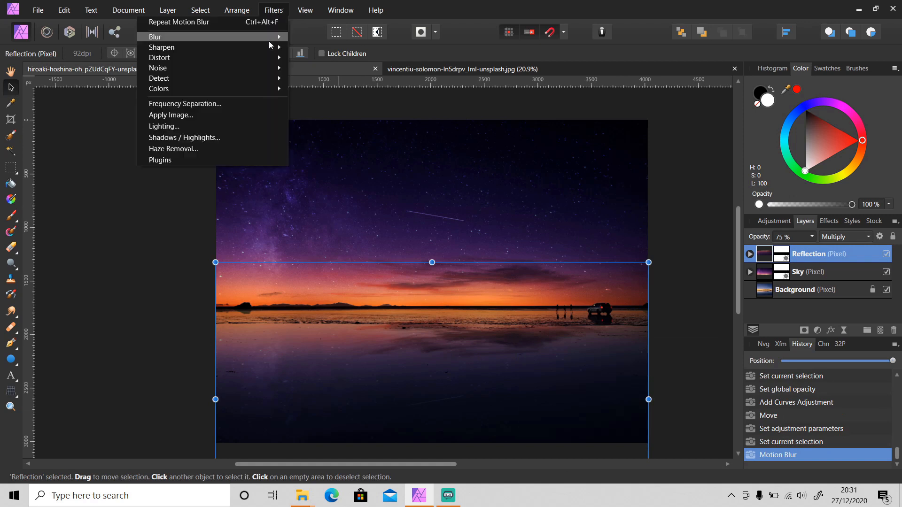
pyautogui.moveTo(269, 41)
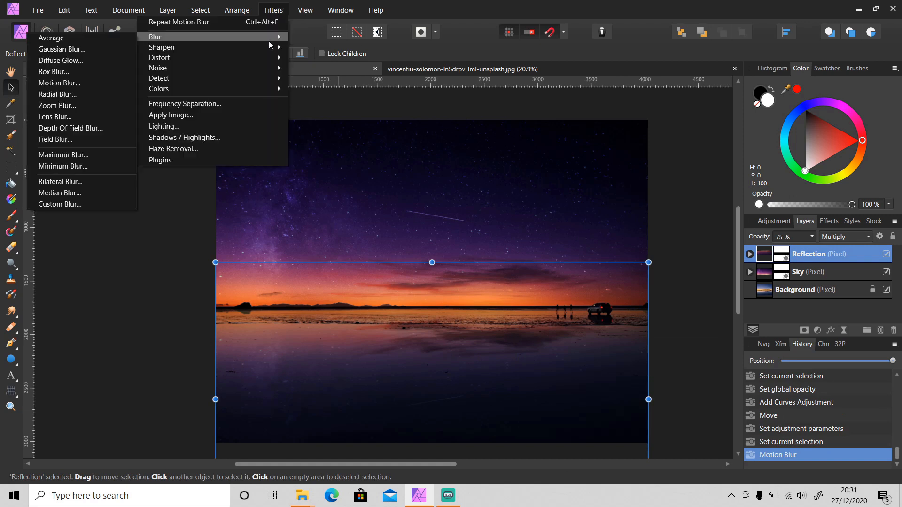
pyautogui.click(96, 50)
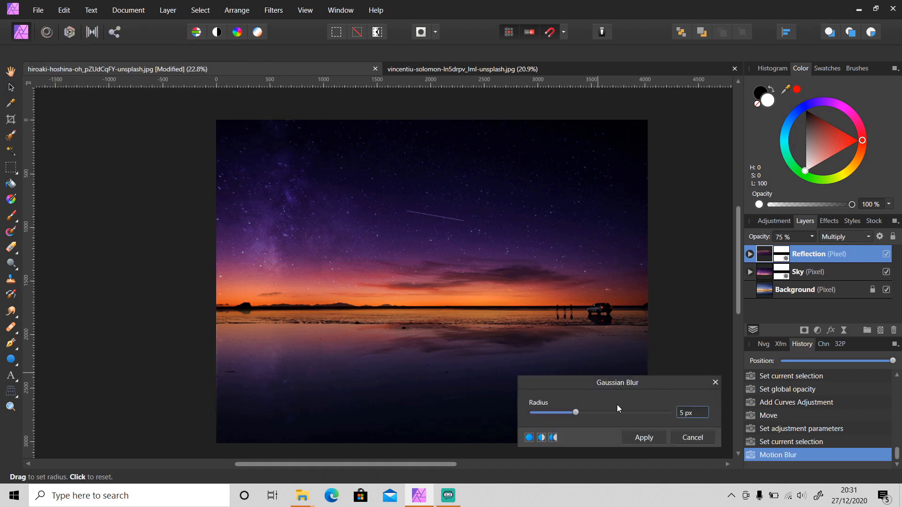
pyautogui.moveTo(575, 413); pyautogui.dragTo(584, 413)
pyautogui.click(682, 416)
pyautogui.write('8')
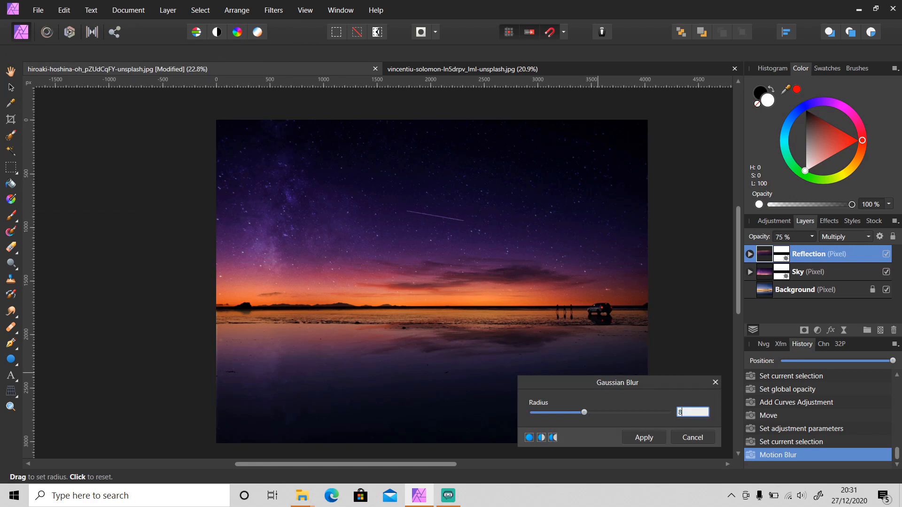
pyautogui.press('Return')
pyautogui.click(655, 436)
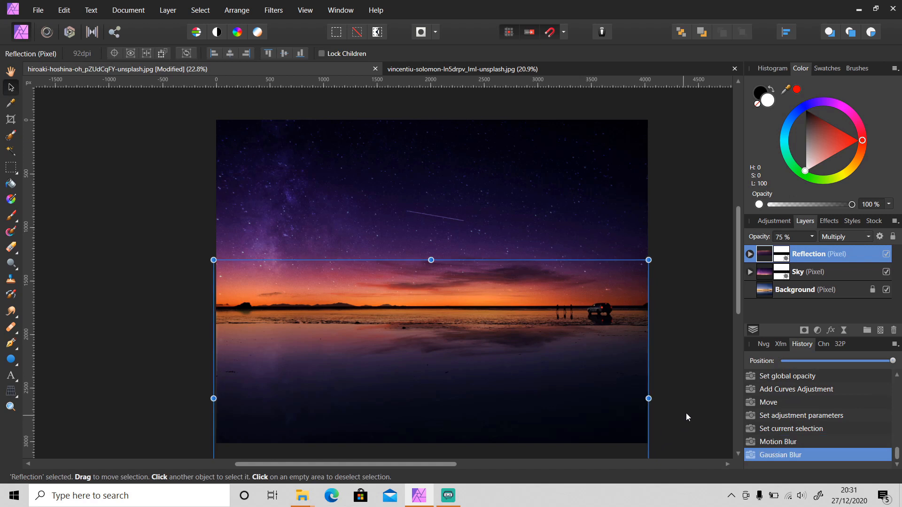
pyautogui.click(693, 376)
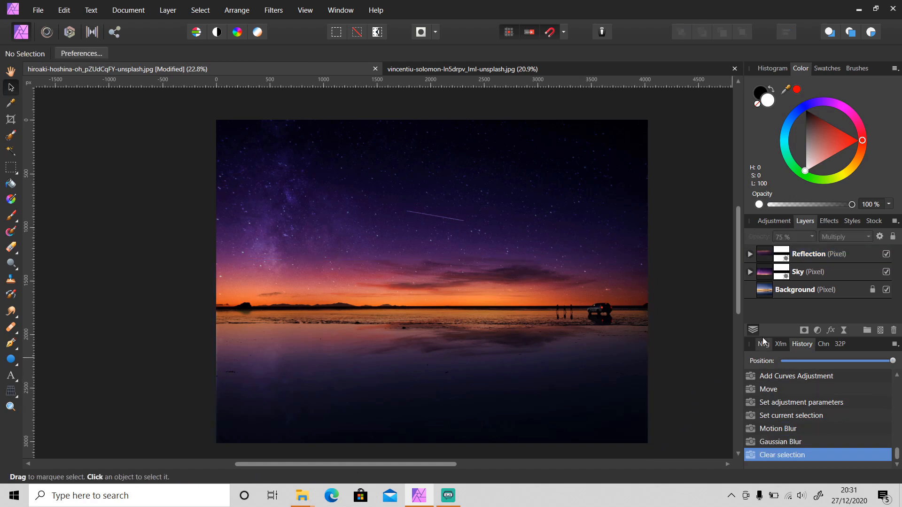
# Step: Compare the composite with the original photo by hiding the Reflection and Sky layers and showing them again
pyautogui.click(886, 255)
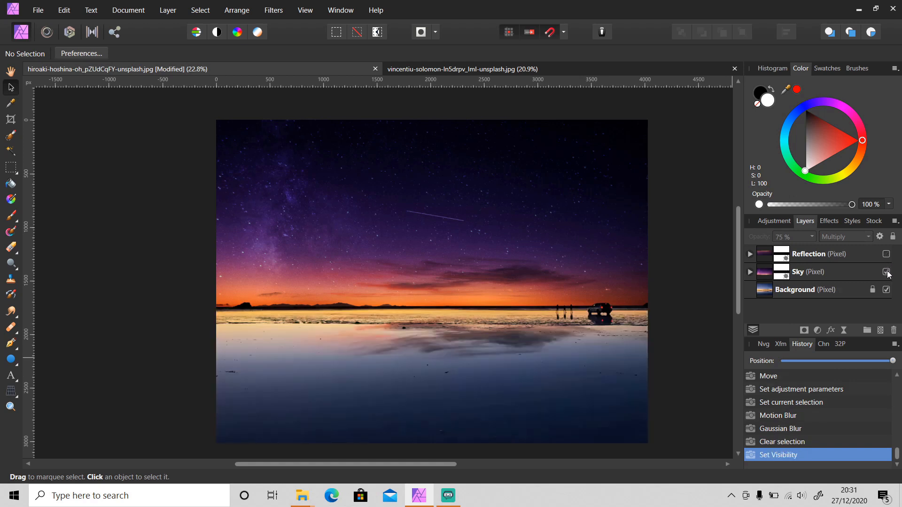
pyautogui.click(886, 272)
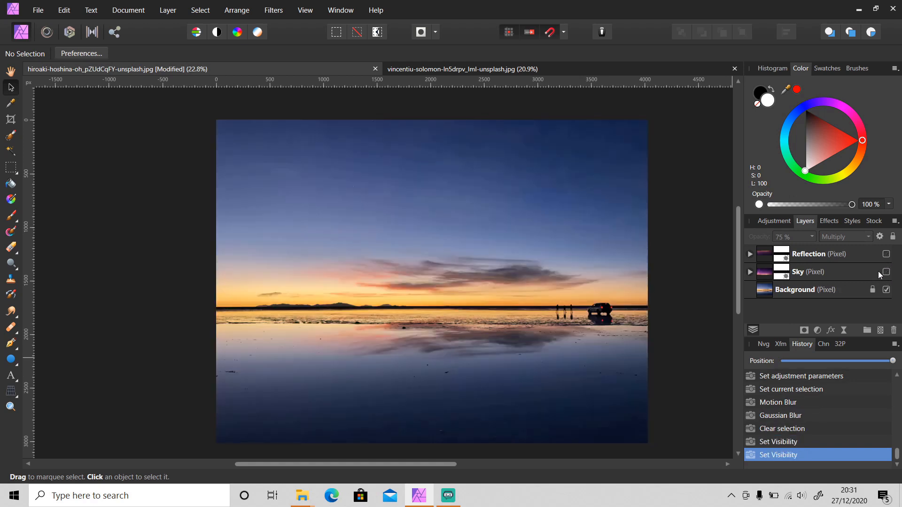
pyautogui.click(887, 273)
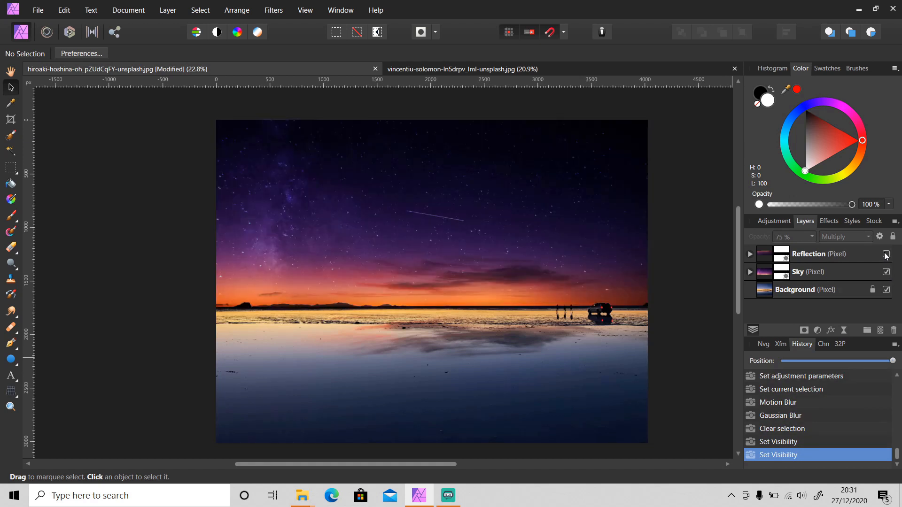
pyautogui.click(886, 254)
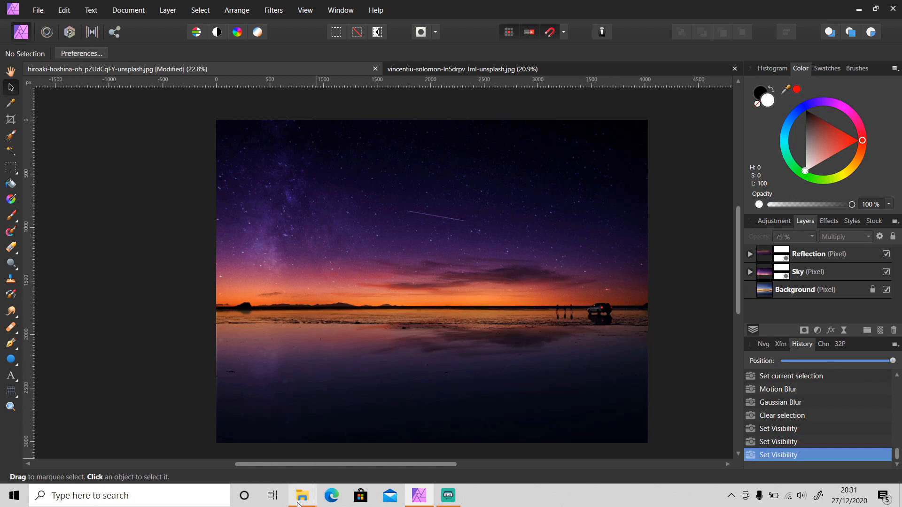
# Step: Open the quino-al-JFeOy62yjXk-unsplash sunset image from the Unsplash folder as a separate document
pyautogui.moveTo(302, 496)
pyautogui.click(329, 465)
pyautogui.scroll(3, 535, 331)
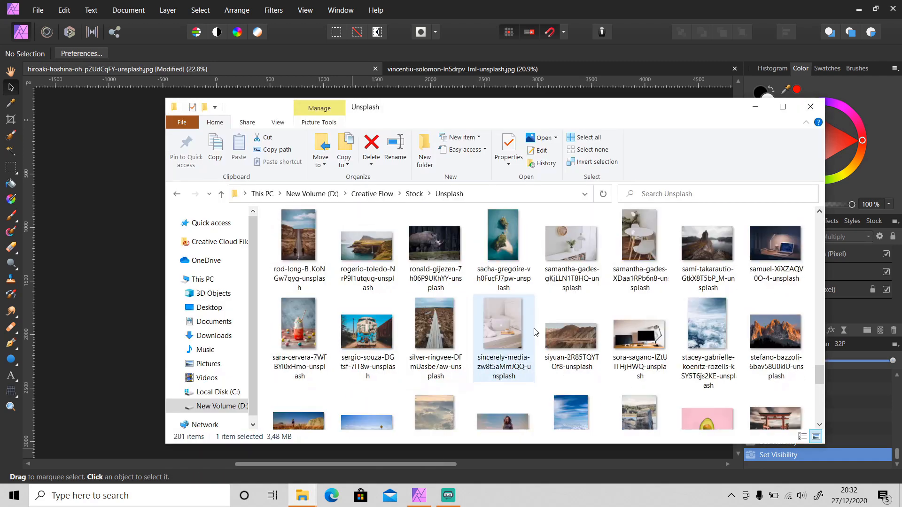
pyautogui.scroll(2, 534, 331)
pyautogui.click(436, 331)
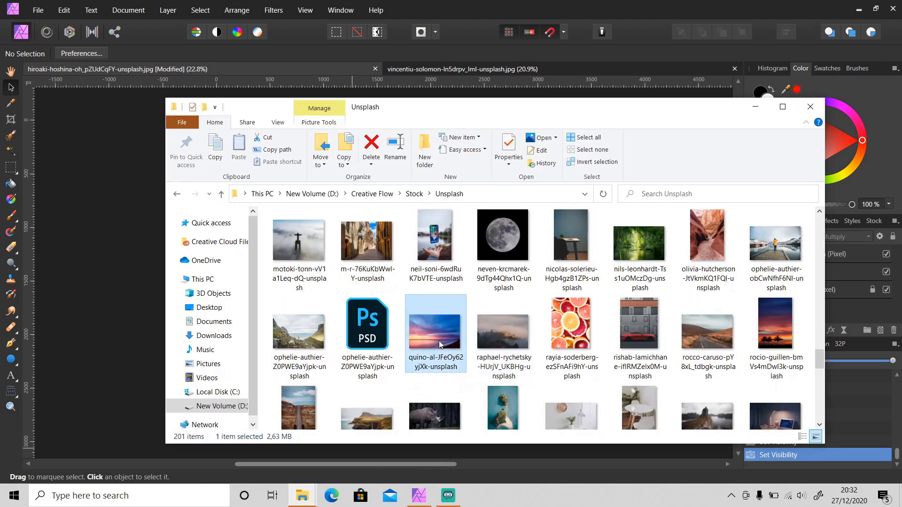
pyautogui.moveTo(721, 388); pyautogui.dragTo(585, 16)
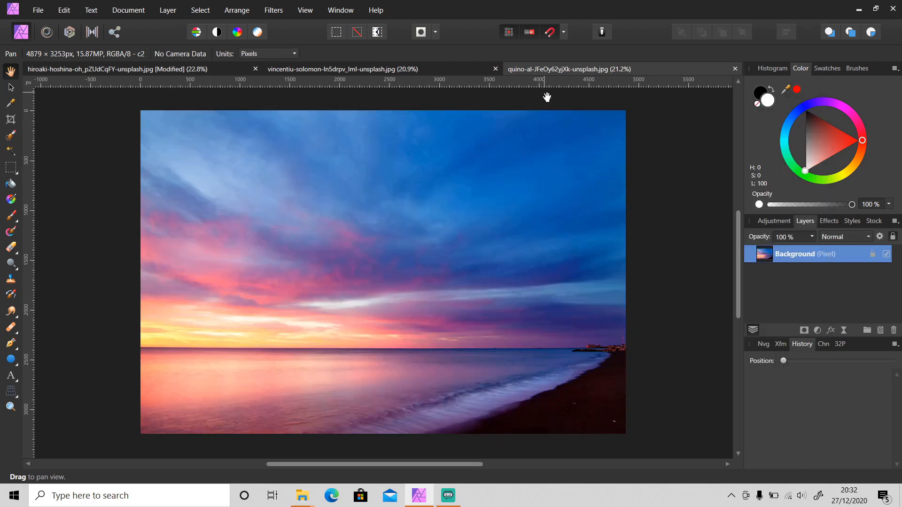
# Step: Copy the opened sunset image and paste it into the hiroaki-hoshina composite document
pyautogui.press('v')
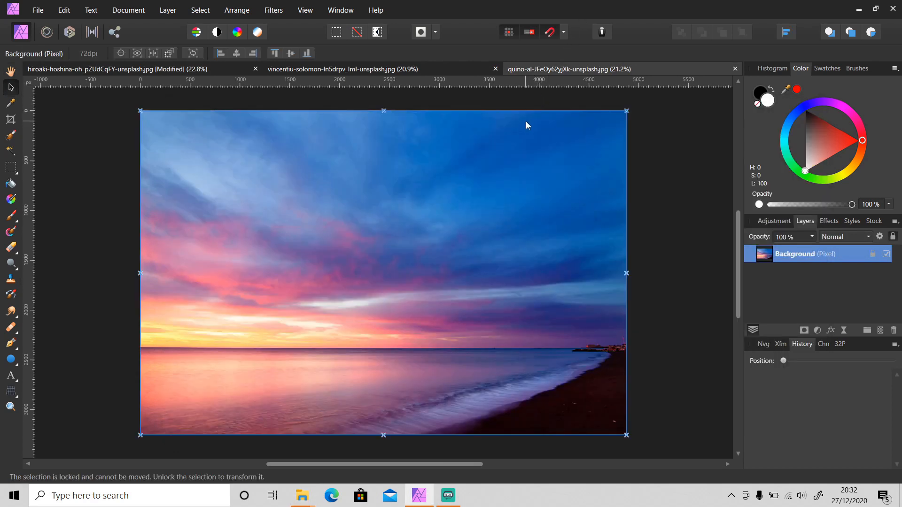
pyautogui.click(207, 70)
pyautogui.hotkey('ctrl', 'v')
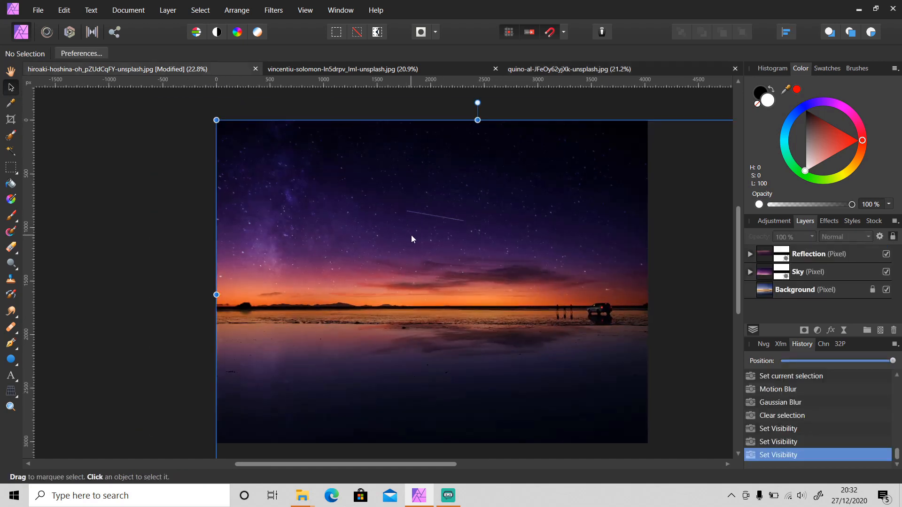
# Step: Scale the pasted sunset layer down proportionally to match the width of the photo
pyautogui.scroll(-3, 444, 242)
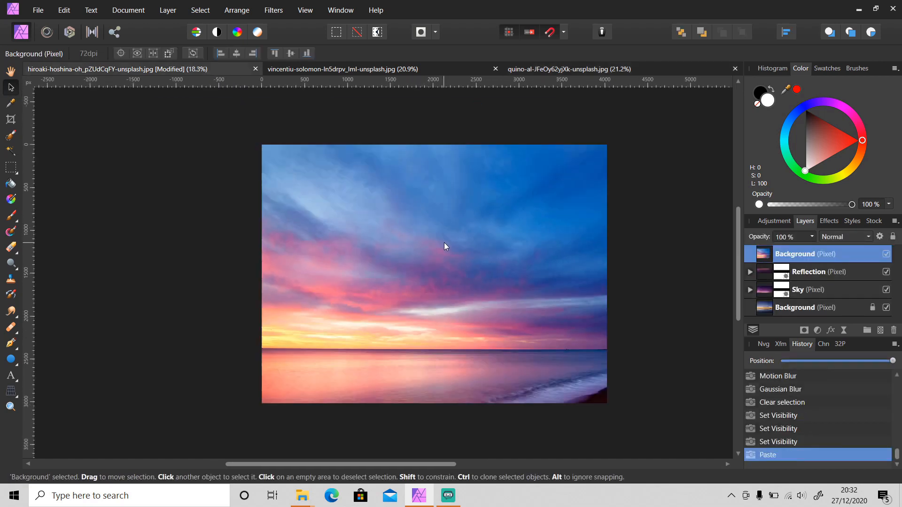
pyautogui.moveTo(596, 359); pyautogui.dragTo(548, 343)
pyautogui.scroll(2, 508, 261)
pyautogui.scroll(1, 489, 264)
pyautogui.click(489, 264)
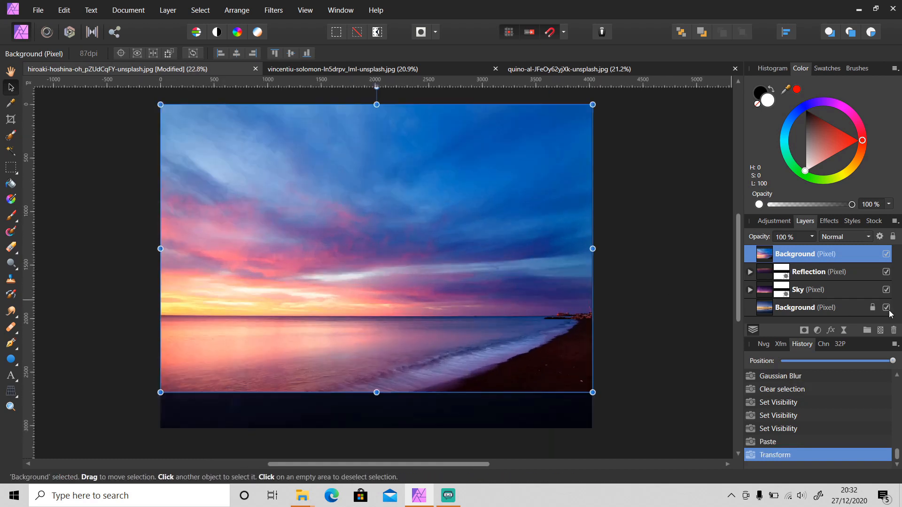
# Step: Hide the pasted sunset layer and put the Reflection and Sky layers together in a new group
pyautogui.click(886, 253)
pyautogui.click(865, 290)
pyautogui.click(866, 330)
pyautogui.moveTo(823, 272); pyautogui.dragTo(821, 291)
pyautogui.click(749, 272)
pyautogui.click(749, 273)
# Step: Rename the group holding the Reflection and Sky layers as Sky 1 and check its contents
pyautogui.doubleClick(839, 278)
pyautogui.write('Sky 1')
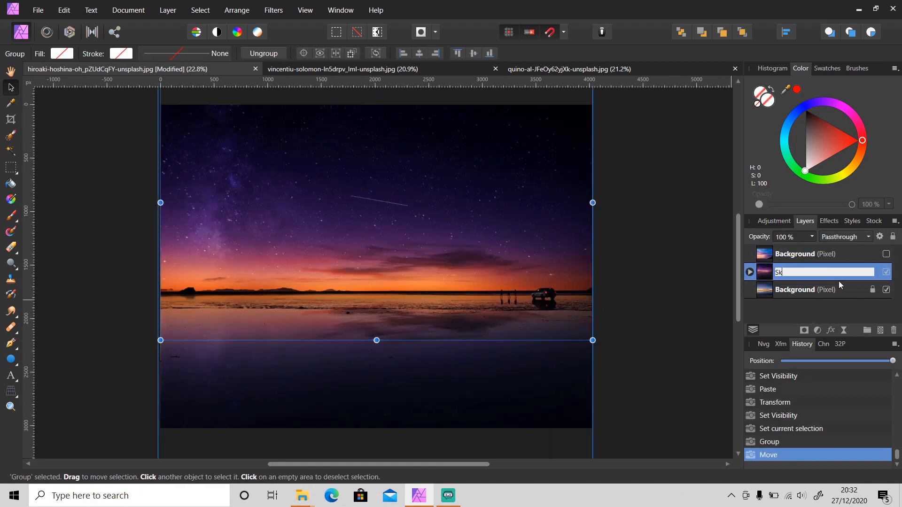
pyautogui.press('Return')
pyautogui.click(749, 272)
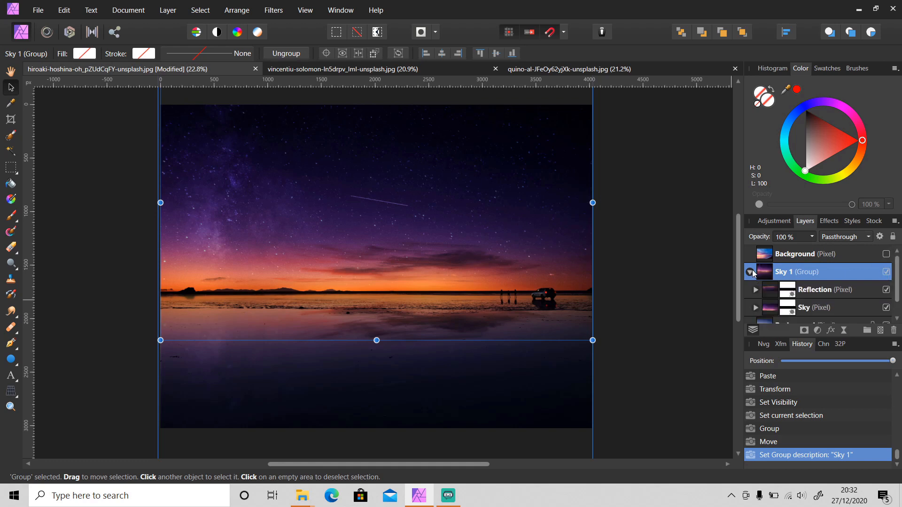
pyautogui.click(750, 272)
# Step: Show the pasted sunset layer, hide the Sky 1 group, and set the sunset layer's blend mode to Multiply
pyautogui.click(886, 254)
pyautogui.click(845, 256)
pyautogui.click(886, 271)
pyautogui.click(845, 237)
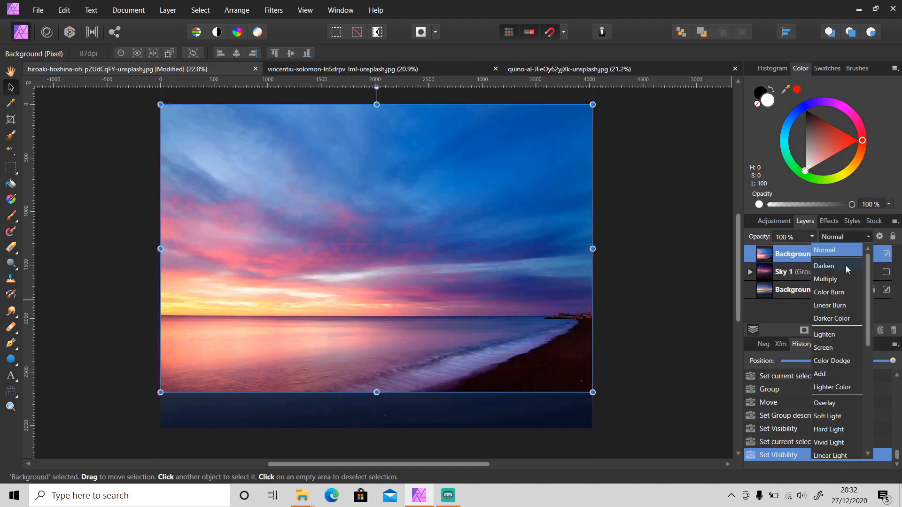
pyautogui.click(838, 277)
# Step: Group the pasted sunset layer, naming the layer Sky and its group Sky 2
pyautogui.click(867, 330)
pyautogui.click(749, 254)
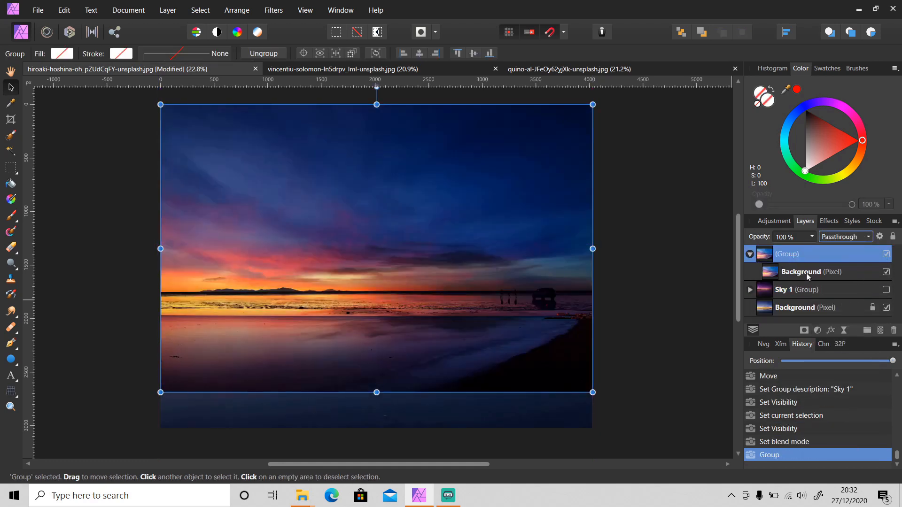
pyautogui.doubleClick(804, 272)
pyautogui.write('Sky')
pyautogui.press('Return')
pyautogui.click(806, 259)
pyautogui.doubleClick(810, 261)
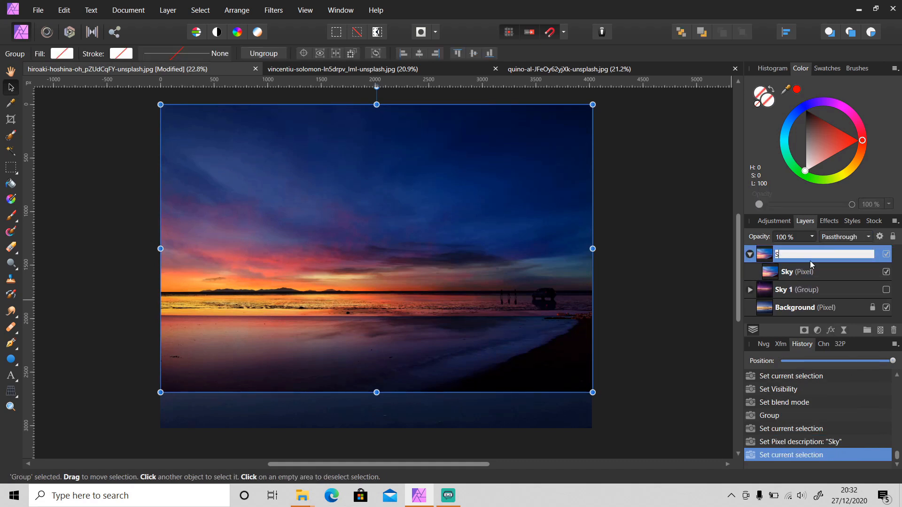
pyautogui.write('Sky 2')
pyautogui.press('Return')
# Step: Duplicate the Sky layer inside the Sky 2 group and rename the copy as Reflection
pyautogui.click(822, 272)
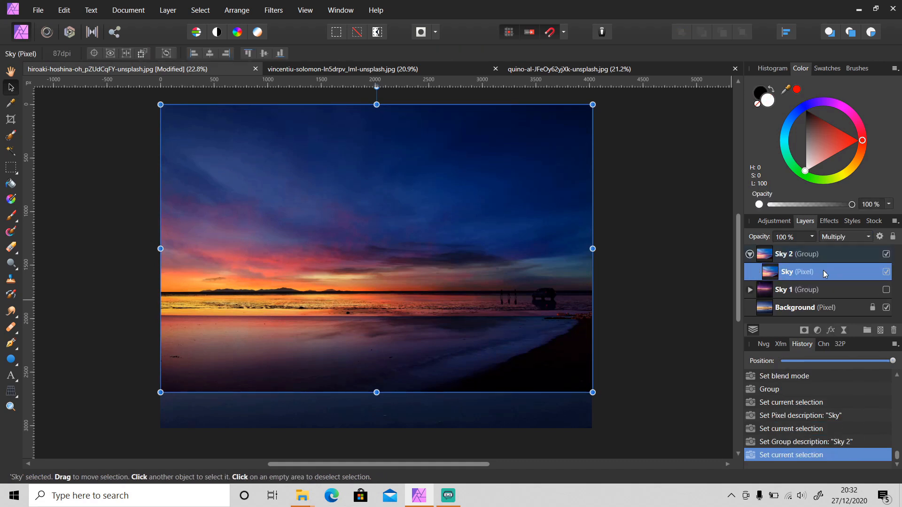
pyautogui.press('s')
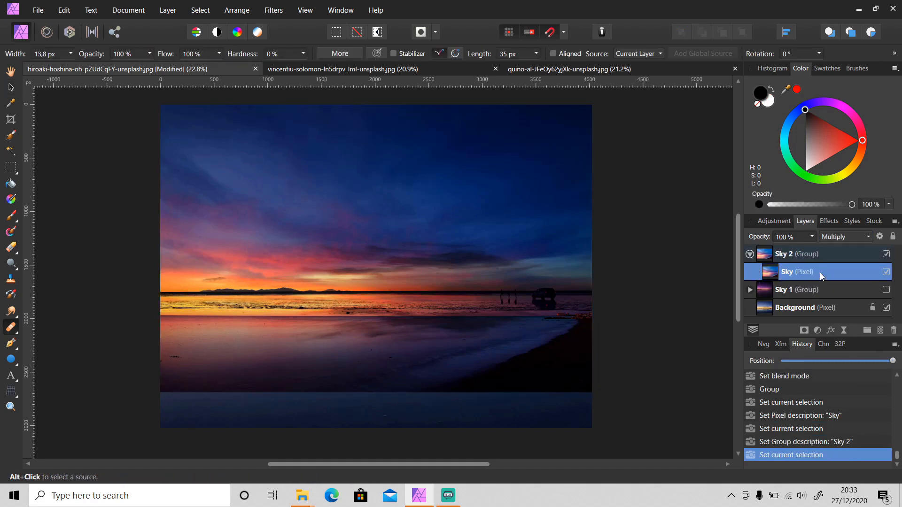
pyautogui.hotkey('ctrl', 'j')
pyautogui.hotkey('ctrl', 'z')
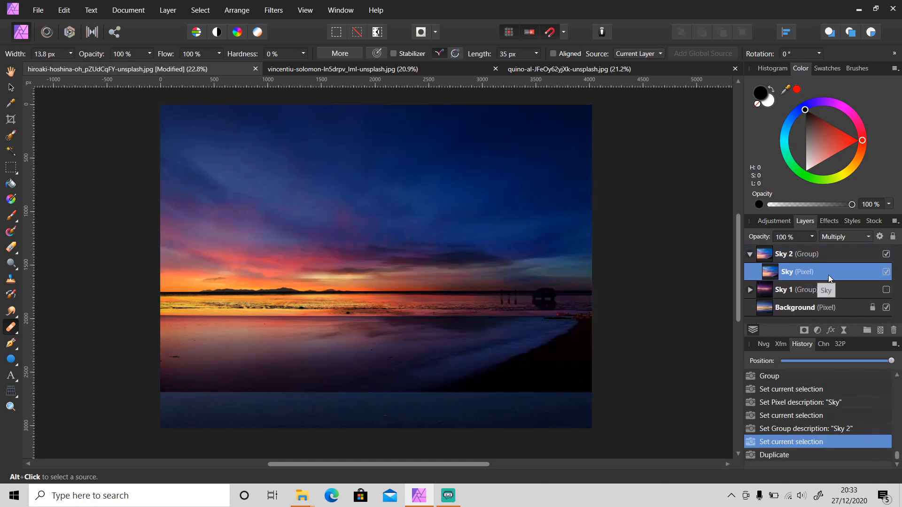
pyautogui.hotkey('ctrl', 'shift', 'z')
pyautogui.doubleClick(791, 273)
pyautogui.write('Reflection')
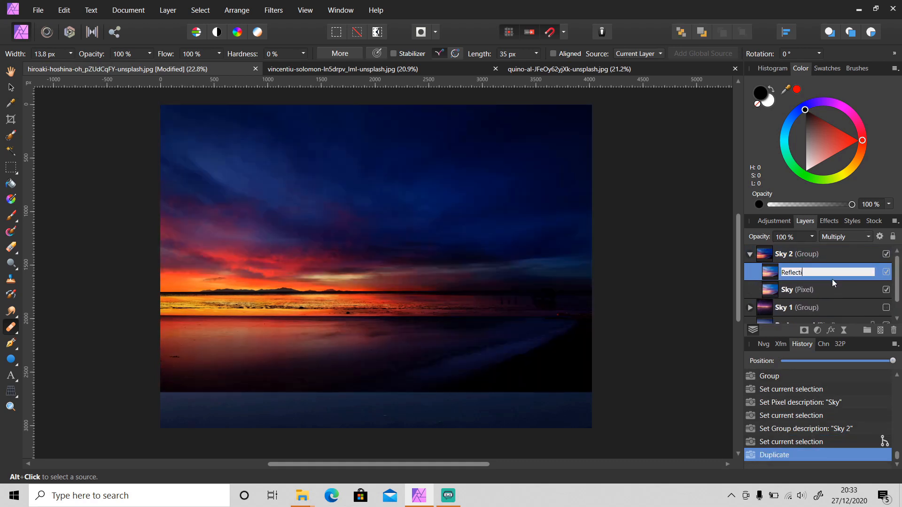
pyautogui.press('Return')
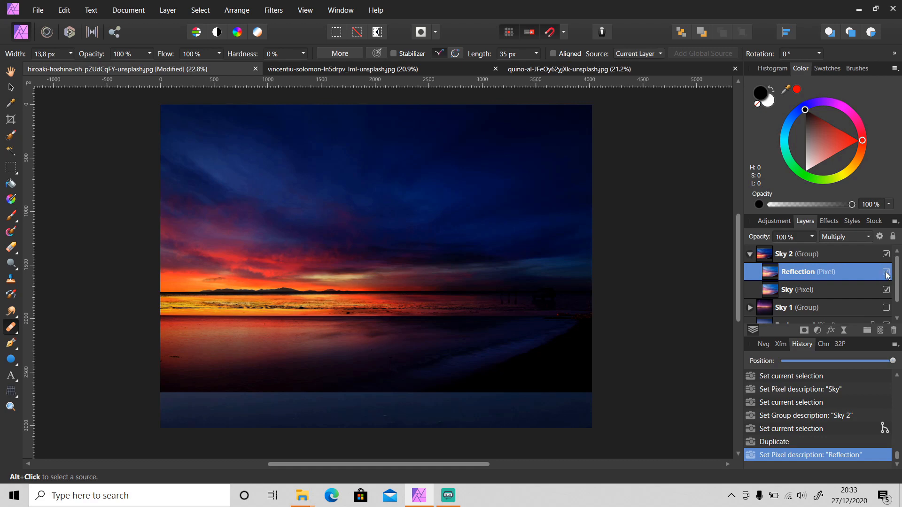
# Step: Hide the Reflection layer and move the Sky layer up so its horizon lines up with the background photo's horizon
pyautogui.click(886, 271)
pyautogui.click(843, 292)
pyautogui.press('v')
pyautogui.moveTo(355, 344); pyautogui.dragTo(351, 320)
# Step: Add a mask to the Sky layer and clear the mask's rectangular area from the horizon down, across the full image width
pyautogui.click(804, 330)
pyautogui.press('m')
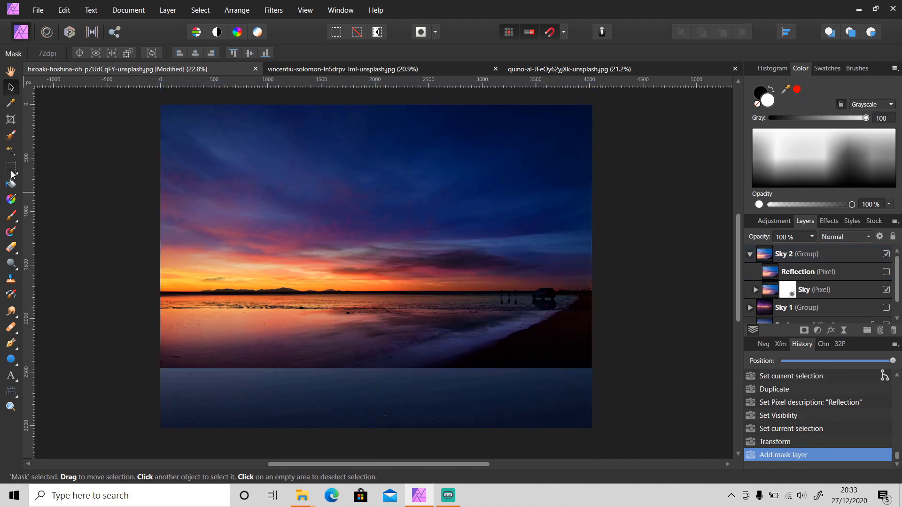
pyautogui.moveTo(150, 293); pyautogui.dragTo(594, 385)
pyautogui.click(788, 289)
pyautogui.press('Delete')
pyautogui.hotkey('ctrl', 'd')
# Step: Paint black over the car on the Sky layer's mask with a 25 px brush to remove the sky overlay from it
pyautogui.scroll(8, 548, 307)
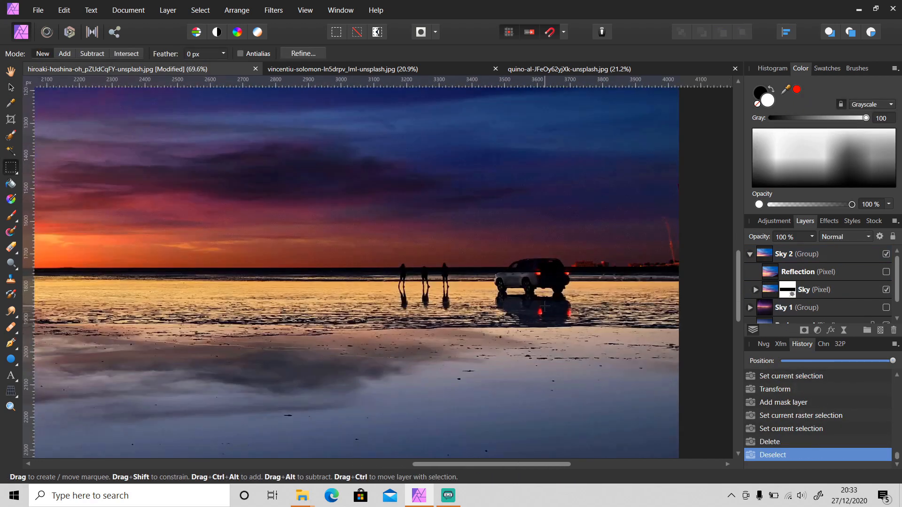
pyautogui.press('b')
pyautogui.press(']')
pyautogui.moveTo(540, 237)
pyautogui.mouseDown()
pyautogui.moveTo(478, 242)
pyautogui.moveTo(493, 226)
pyautogui.moveTo(568, 226)
pyautogui.mouseUp()
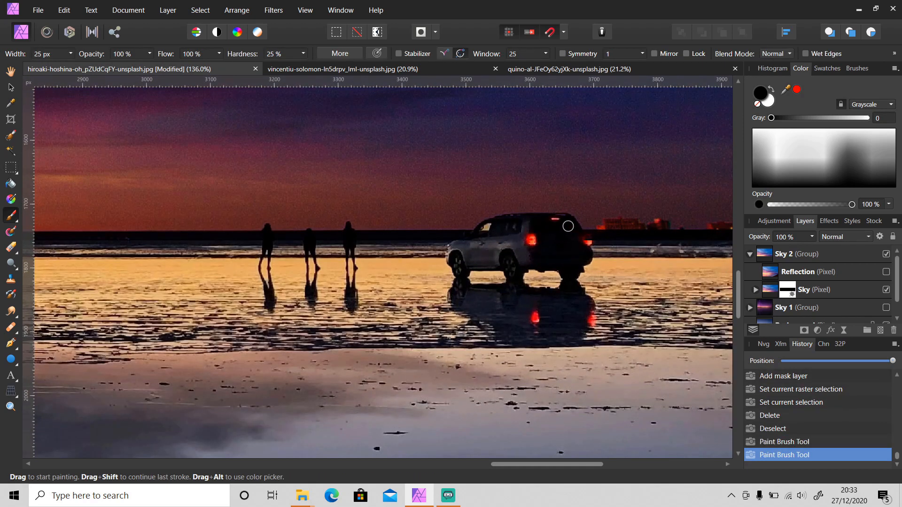
pyautogui.scroll(-3, 478, 266)
pyautogui.scroll(-2, 188, 287)
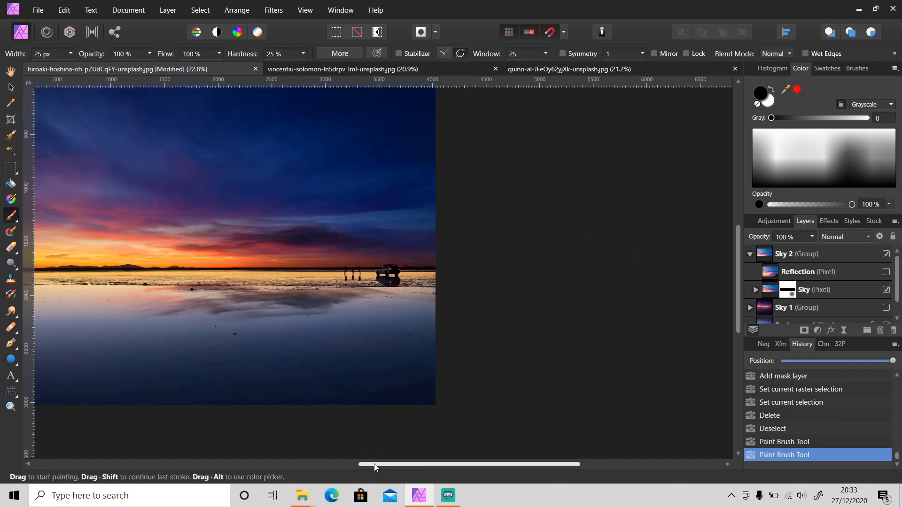
# Step: Show the Reflection layer, flip it vertically, and move it down so it mirrors the sky below the horizon
pyautogui.click(887, 272)
pyautogui.click(836, 272)
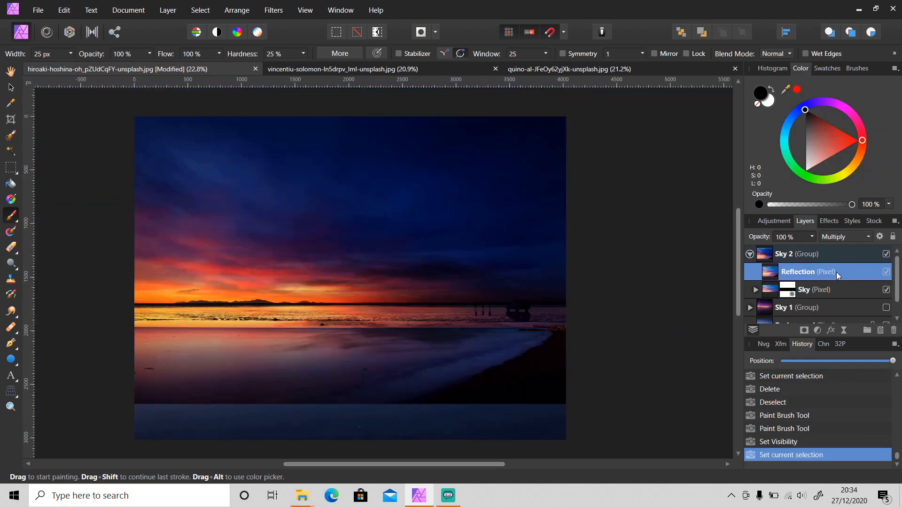
pyautogui.click(236, 10)
pyautogui.click(104, 225)
pyautogui.press('v')
pyautogui.moveTo(307, 307); pyautogui.dragTo(310, 380)
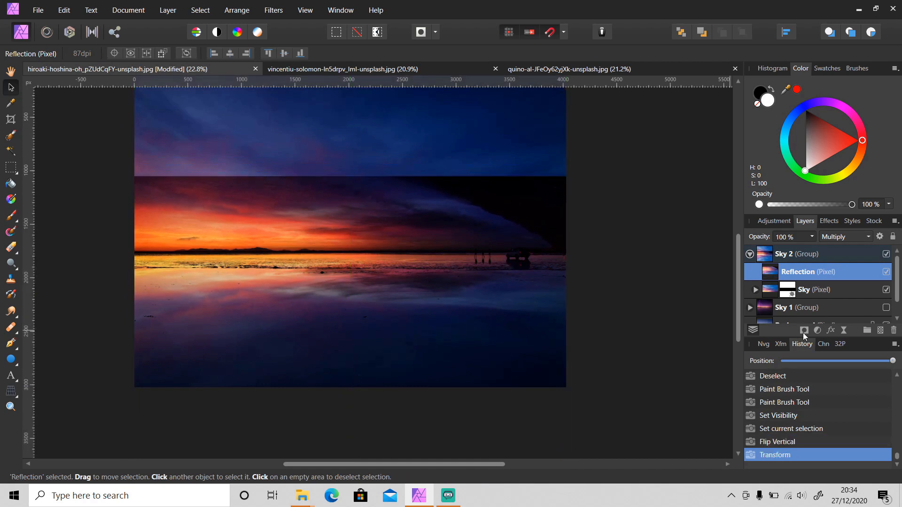
# Step: Add a mask to the Reflection layer and clear the mask's area above the horizon
pyautogui.click(804, 330)
pyautogui.press('m')
pyautogui.moveTo(134, 159); pyautogui.dragTo(567, 251)
pyautogui.press('Delete')
pyautogui.hotkey('ctrl', 'd')
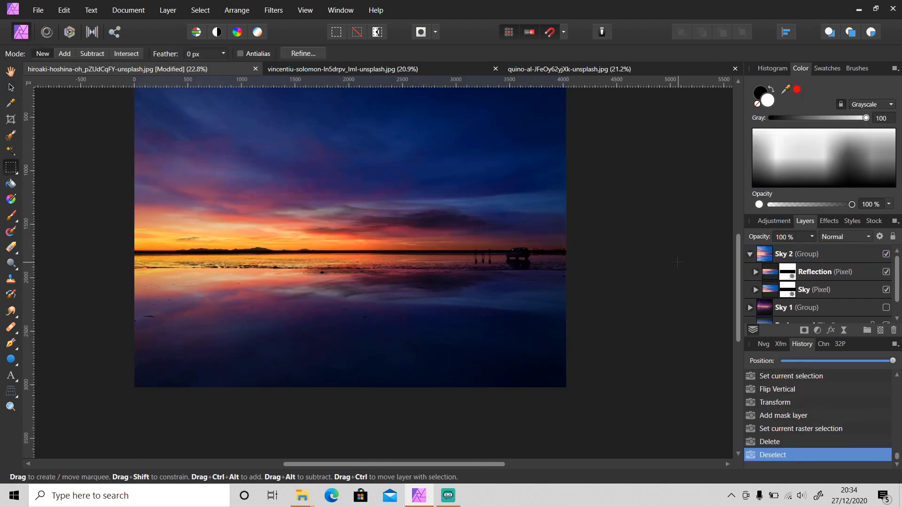
# Step: Paint black over the car on the Reflection layer's mask with a 25 px brush, undoing the stray strokes
pyautogui.scroll(6, 531, 258)
pyautogui.press('b')
pyautogui.press('x')
pyautogui.moveTo(526, 241)
pyautogui.mouseDown()
pyautogui.moveTo(492, 237)
pyautogui.moveTo(470, 254)
pyautogui.moveTo(510, 240)
pyautogui.moveTo(568, 243)
pyautogui.moveTo(519, 246)
pyautogui.moveTo(490, 235)
pyautogui.moveTo(468, 248)
pyautogui.mouseUp()
pyautogui.hotkey('ctrl', 'z')
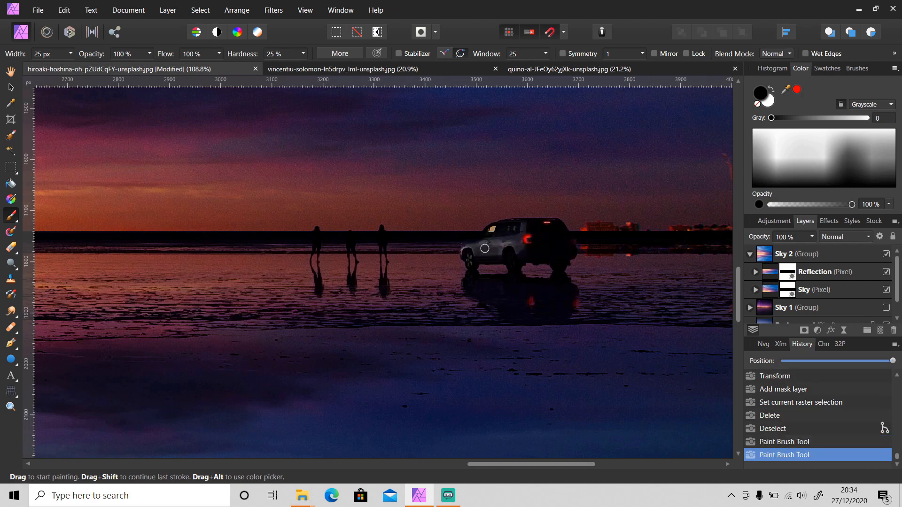
pyautogui.moveTo(540, 241); pyautogui.dragTo(529, 241)
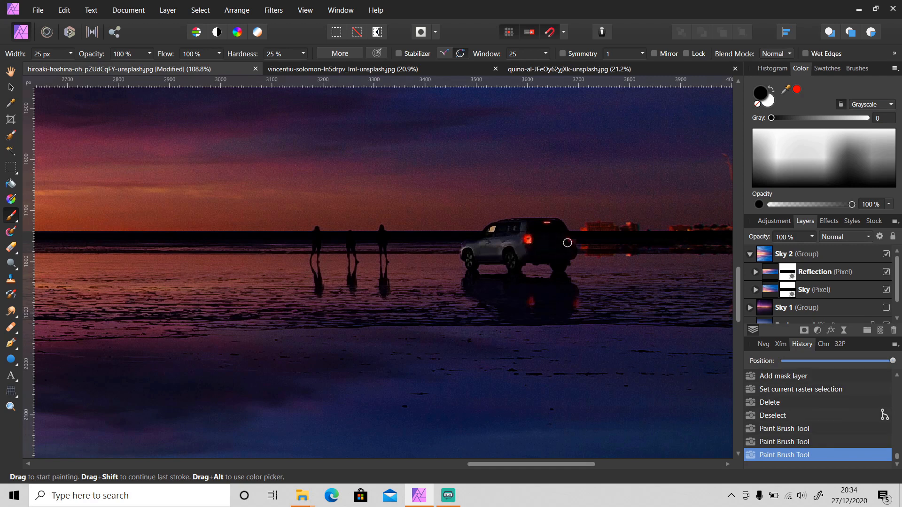
pyautogui.hotkey('ctrl', 'z')
pyautogui.moveTo(575, 279)
pyautogui.mouseDown()
pyautogui.moveTo(562, 261)
pyautogui.moveTo(555, 265)
pyautogui.moveTo(568, 254)
pyautogui.moveTo(562, 264)
pyautogui.moveTo(549, 253)
pyautogui.moveTo(569, 242)
pyautogui.moveTo(569, 251)
pyautogui.moveTo(550, 235)
pyautogui.mouseUp()
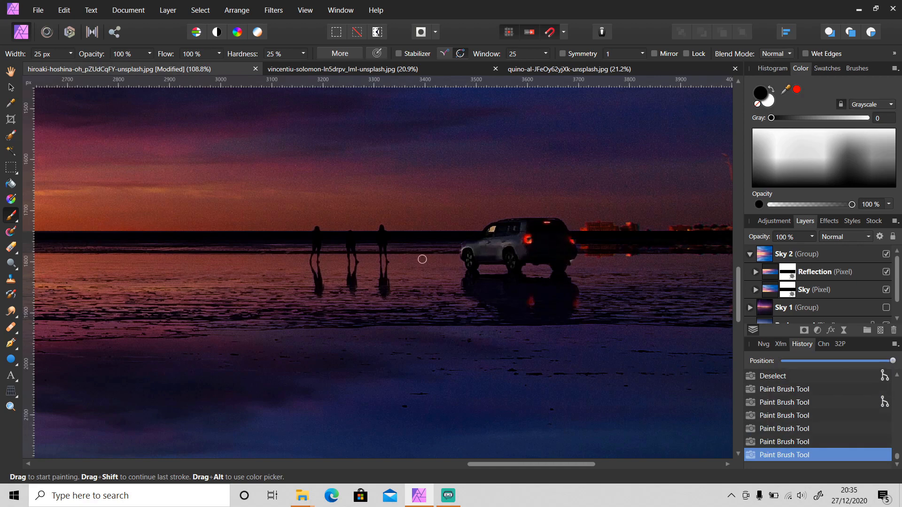
pyautogui.scroll(-5, 261, 268)
pyautogui.scroll(-3, 343, 358)
# Step: Set the Reflection layer's opacity to 75%
pyautogui.click(822, 272)
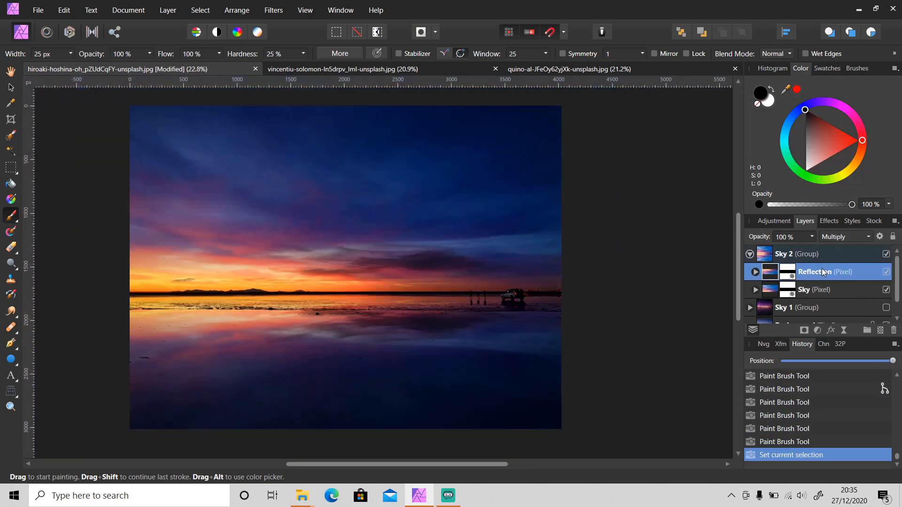
pyautogui.click(811, 236)
pyautogui.moveTo(814, 255); pyautogui.dragTo(794, 252)
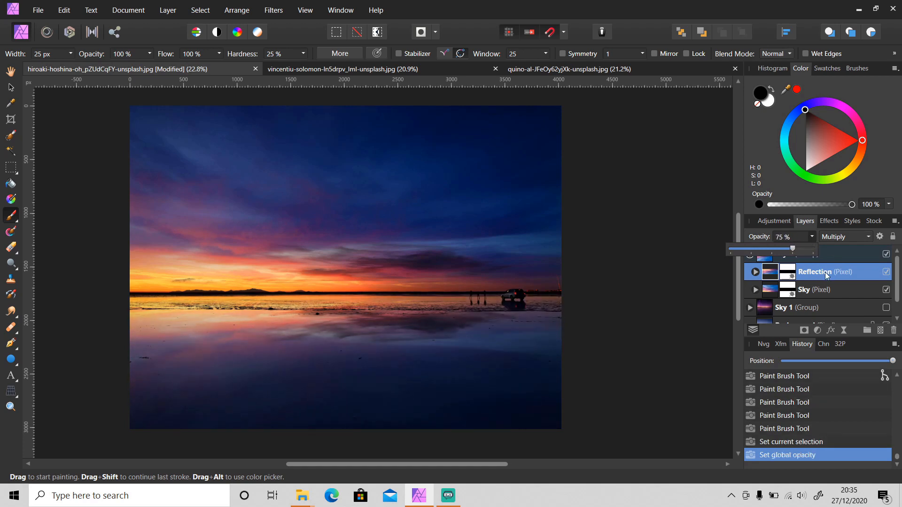
# Step: Add a Curves adjustment and nest it inside the Reflection layer
pyautogui.click(817, 330)
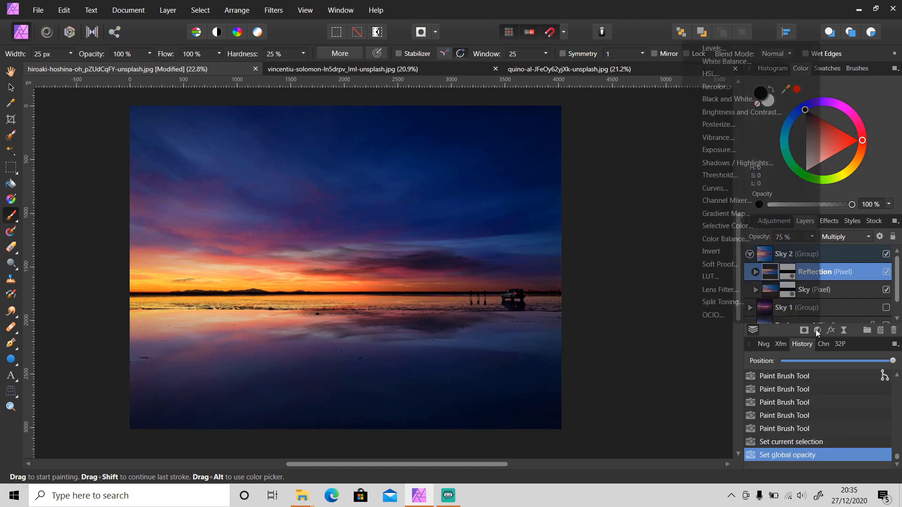
pyautogui.click(732, 188)
pyautogui.moveTo(825, 272); pyautogui.dragTo(825, 295)
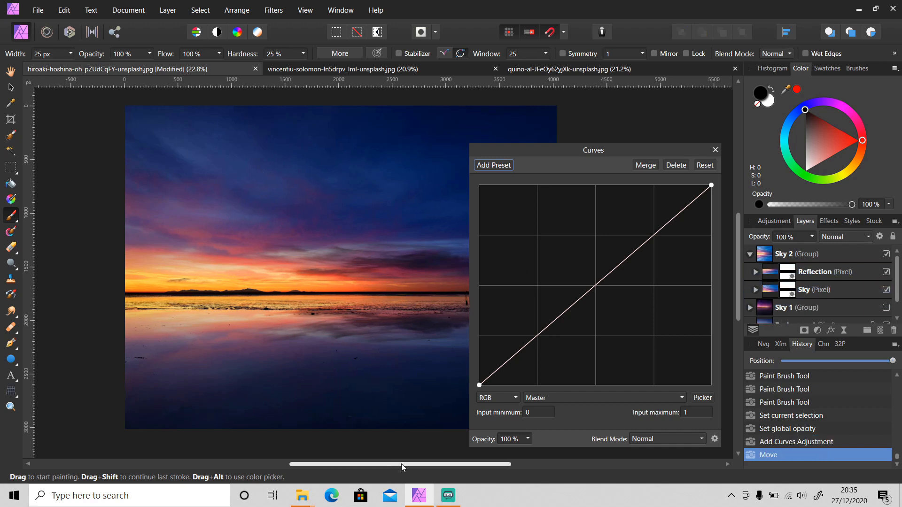
# Step: Darken the reflection by lowering the curve's white point and lower midtones, and toggle the Curves adjustment to compare
pyautogui.moveTo(402, 464); pyautogui.dragTo(456, 464)
pyautogui.scroll(-1, 338, 379)
pyautogui.click(710, 206)
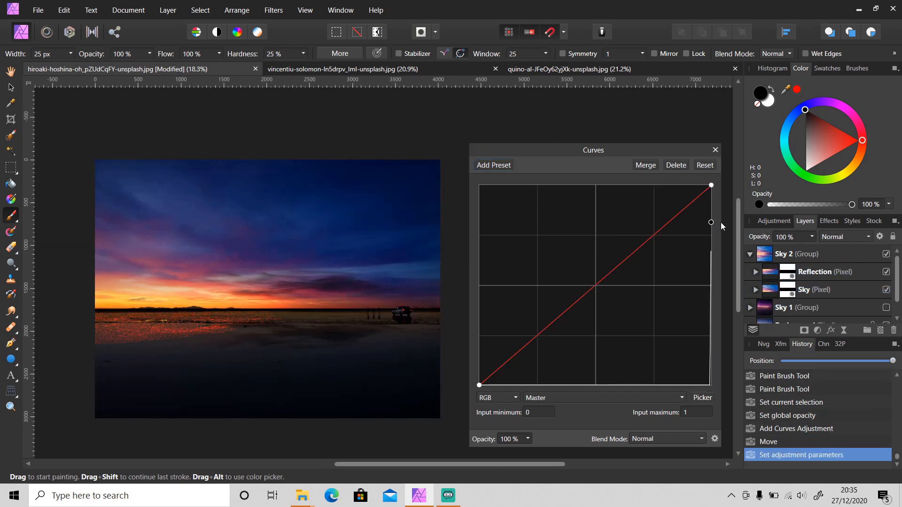
pyautogui.hotkey('ctrl', 'z')
pyautogui.moveTo(711, 185); pyautogui.dragTo(722, 240)
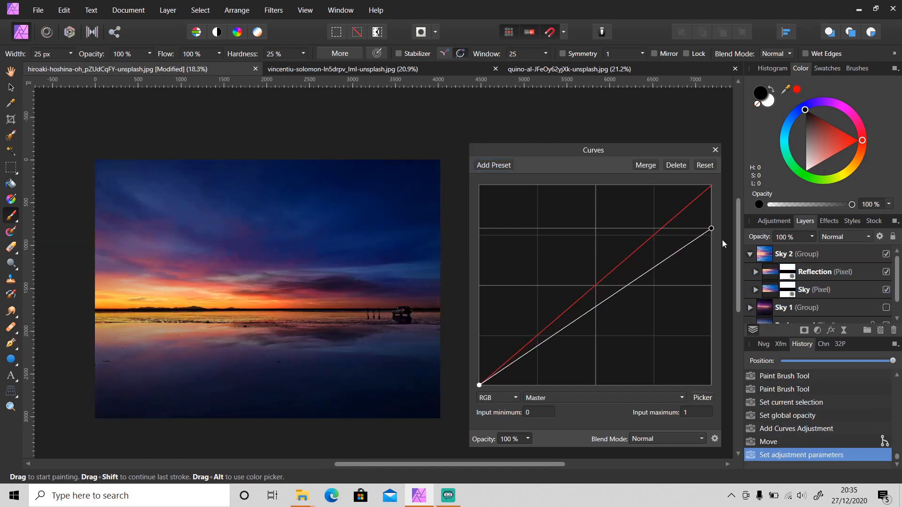
pyautogui.moveTo(578, 322); pyautogui.dragTo(549, 354)
pyautogui.click(715, 150)
pyautogui.click(756, 272)
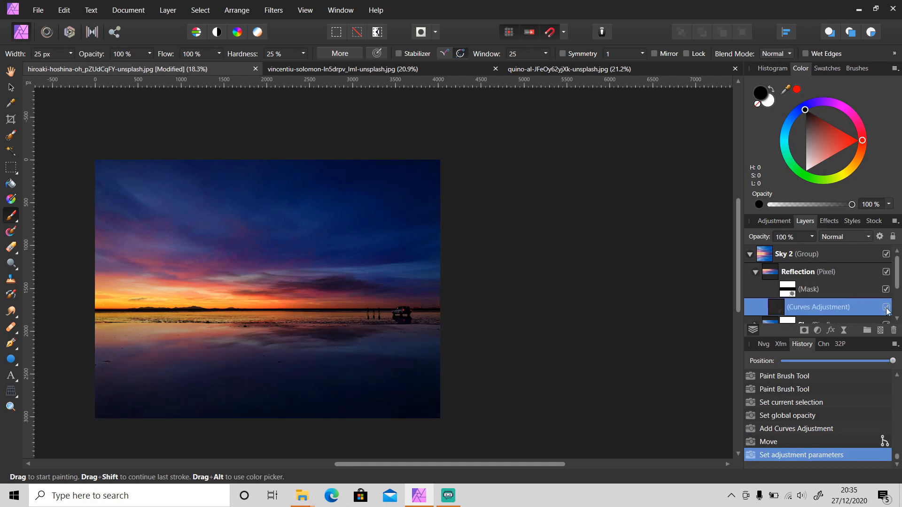
pyautogui.click(886, 307)
pyautogui.moveTo(449, 464); pyautogui.dragTo(348, 465)
pyautogui.click(756, 272)
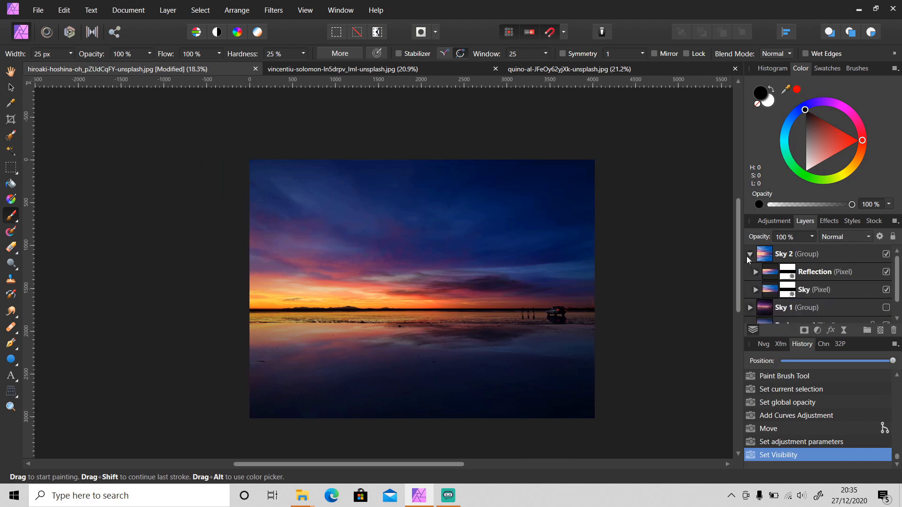
# Step: Try a Motion Blur on the Reflection layer and undo it
pyautogui.click(817, 271)
pyautogui.click(274, 10)
pyautogui.moveTo(241, 36)
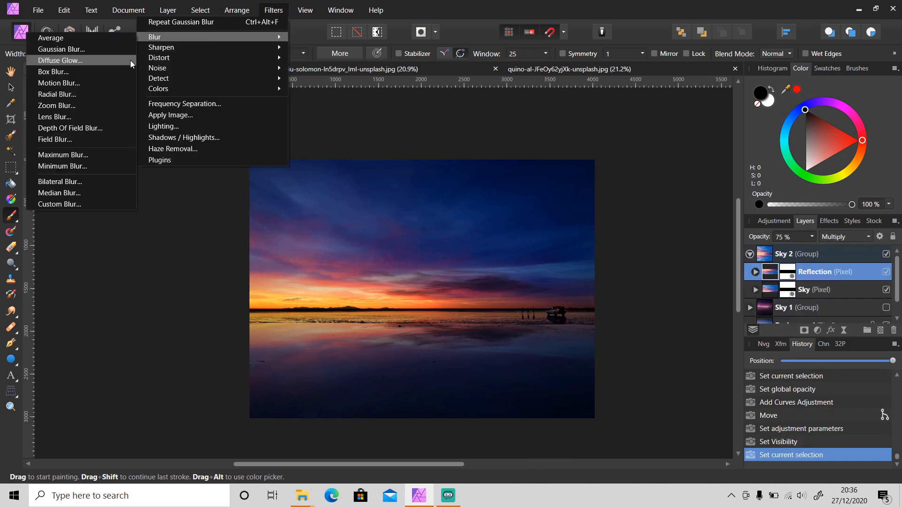
pyautogui.click(89, 84)
pyautogui.click(657, 438)
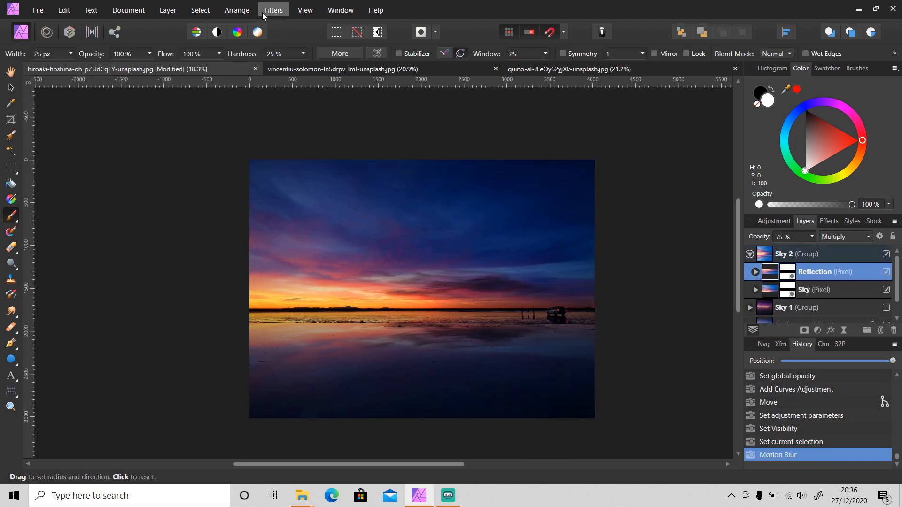
pyautogui.click(274, 10)
pyautogui.click(461, 97)
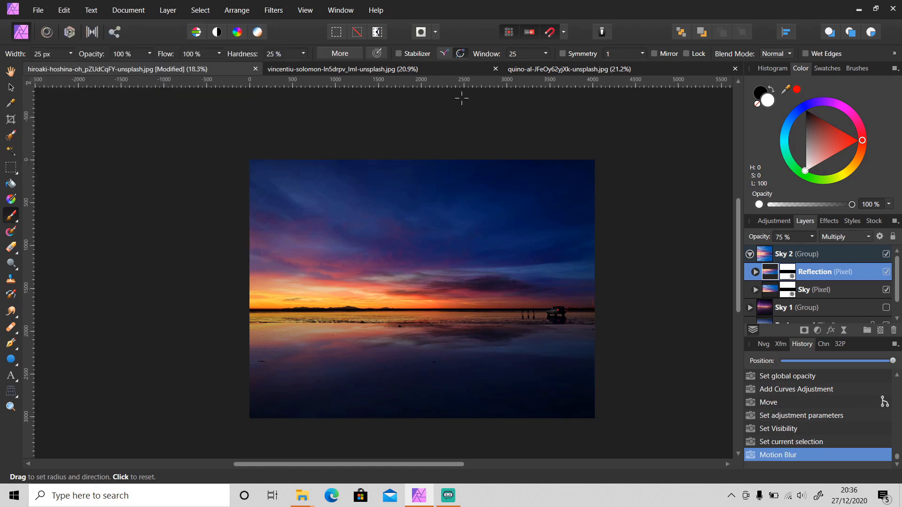
pyautogui.hotkey('ctrl', 'z')
# Step: Examine the water closely while stepping through the recent history states, ending on the state just before the Motion Blur
pyautogui.scroll(4, 458, 321)
pyautogui.scroll(2, 451, 320)
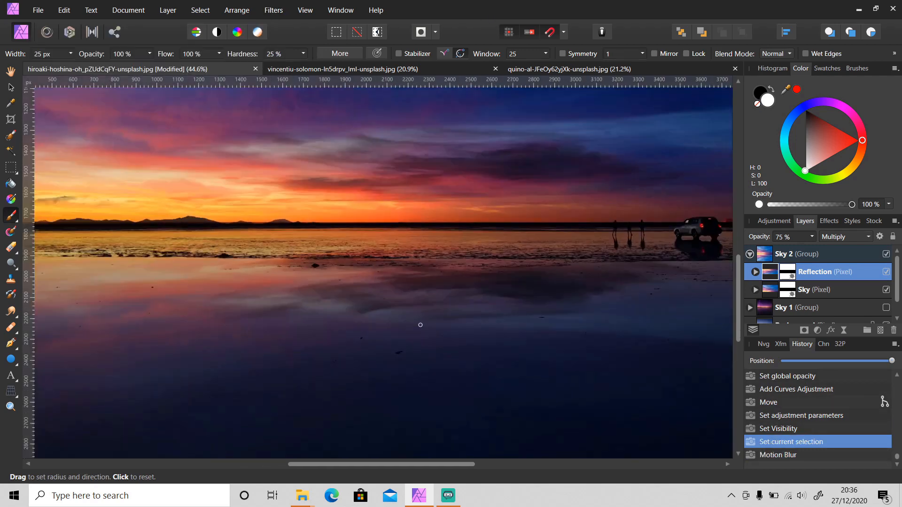
pyautogui.click(795, 429)
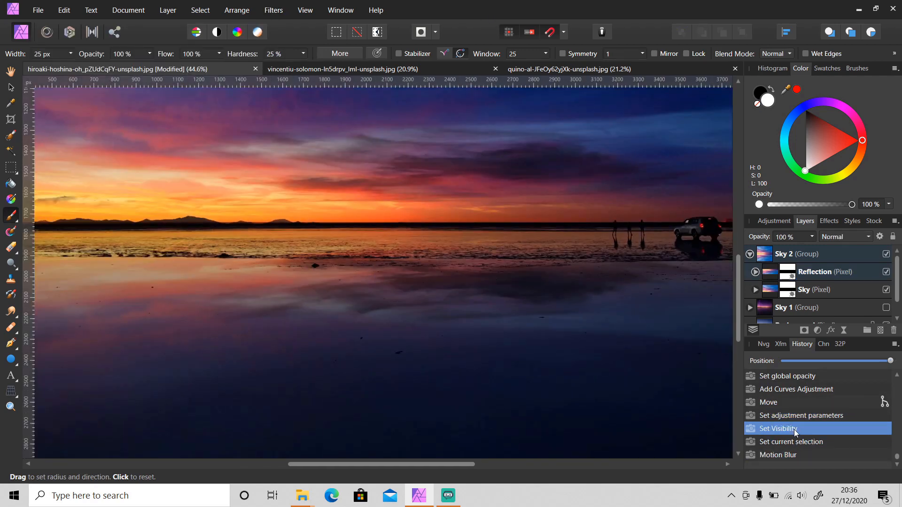
pyautogui.click(794, 402)
pyautogui.click(795, 428)
pyautogui.click(796, 441)
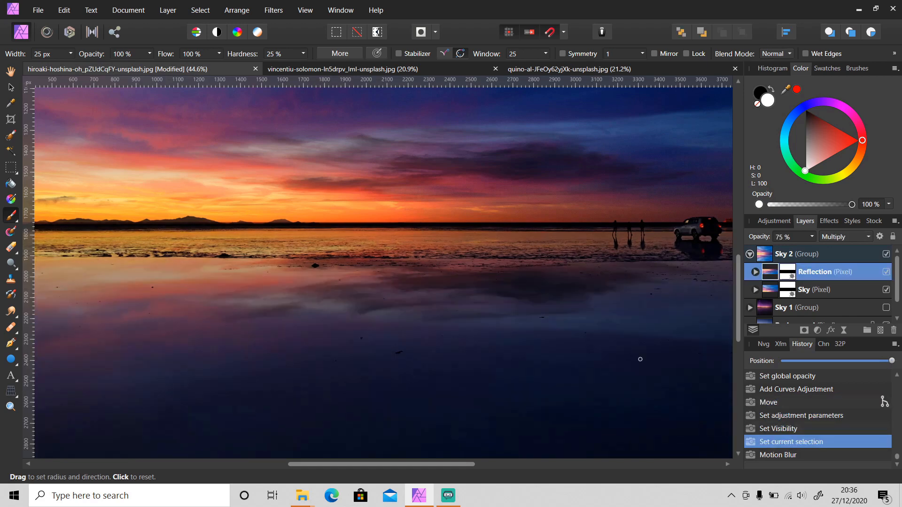
pyautogui.click(772, 429)
pyautogui.click(783, 442)
# Step: Apply a Motion Blur with a 5 px radius to the Reflection layer
pyautogui.click(273, 10)
pyautogui.moveTo(211, 37)
pyautogui.click(66, 82)
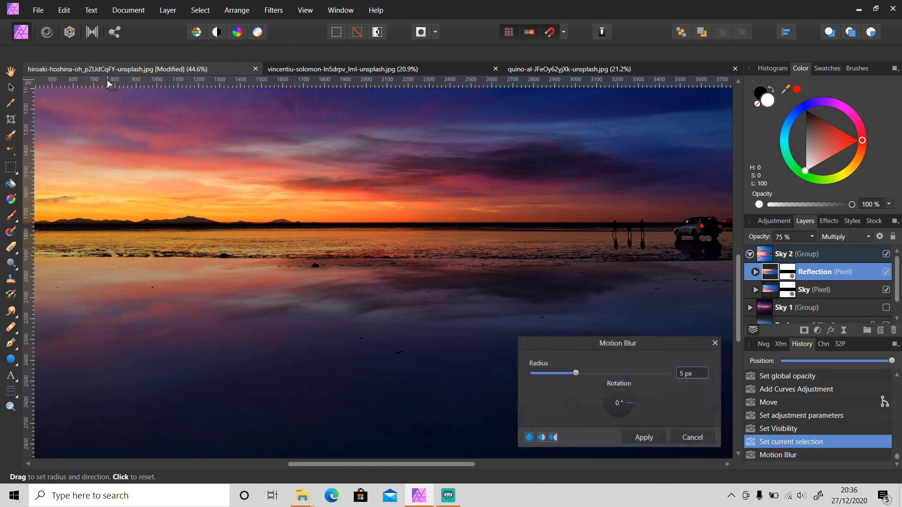
pyautogui.moveTo(581, 374); pyautogui.dragTo(750, 381)
pyautogui.click(689, 373)
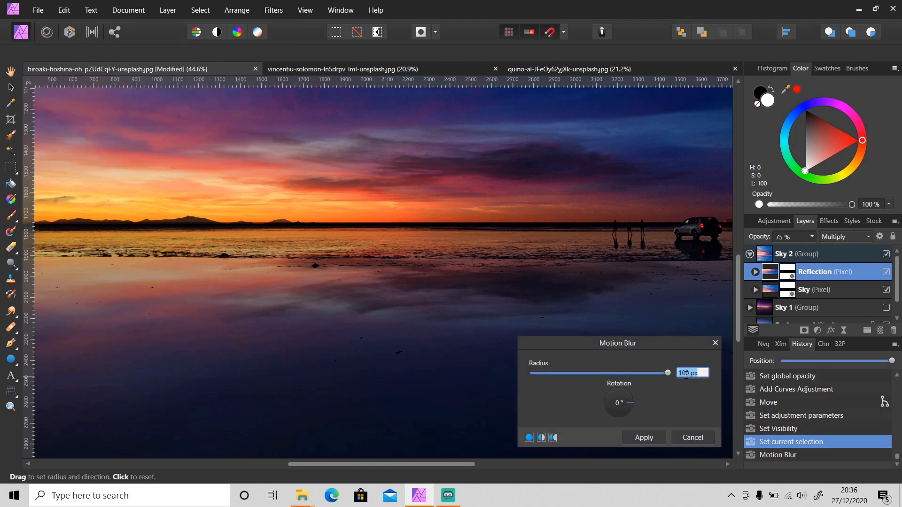
pyautogui.write('5')
pyautogui.press('Return')
pyautogui.click(652, 438)
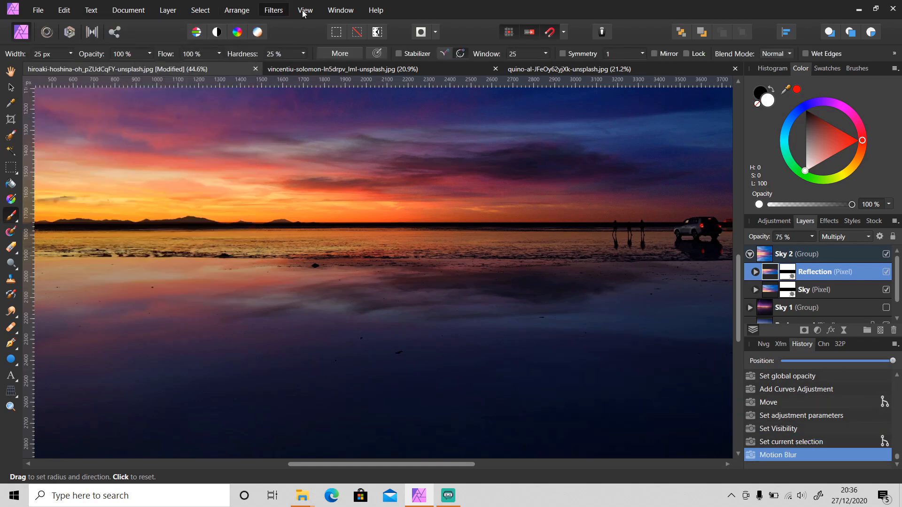
# Step: Apply a Gaussian Blur with a 15 px radius to the Reflection layer
pyautogui.click(274, 10)
pyautogui.moveTo(211, 37)
pyautogui.click(94, 52)
pyautogui.moveTo(585, 414); pyautogui.dragTo(725, 422)
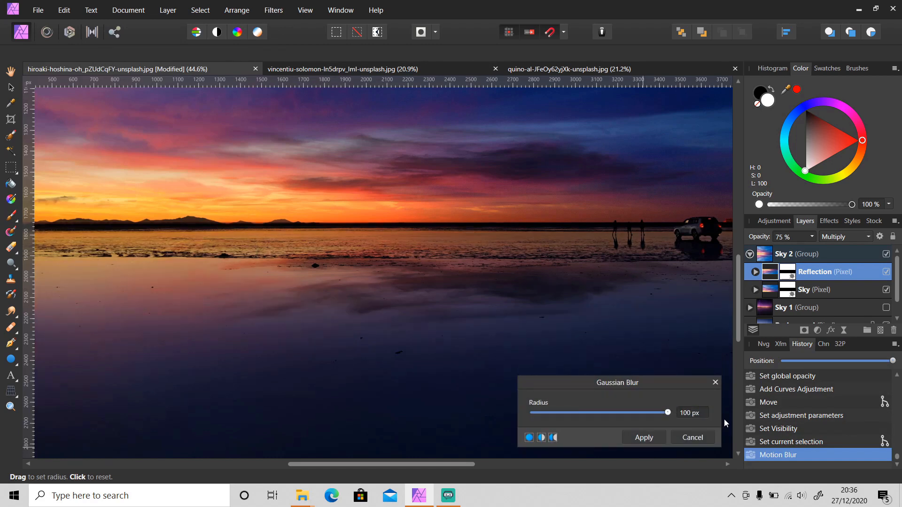
pyautogui.write('10')
pyautogui.press('Return')
pyautogui.scroll(-4, 376, 395)
pyautogui.scroll(1, 376, 395)
pyautogui.click(687, 412)
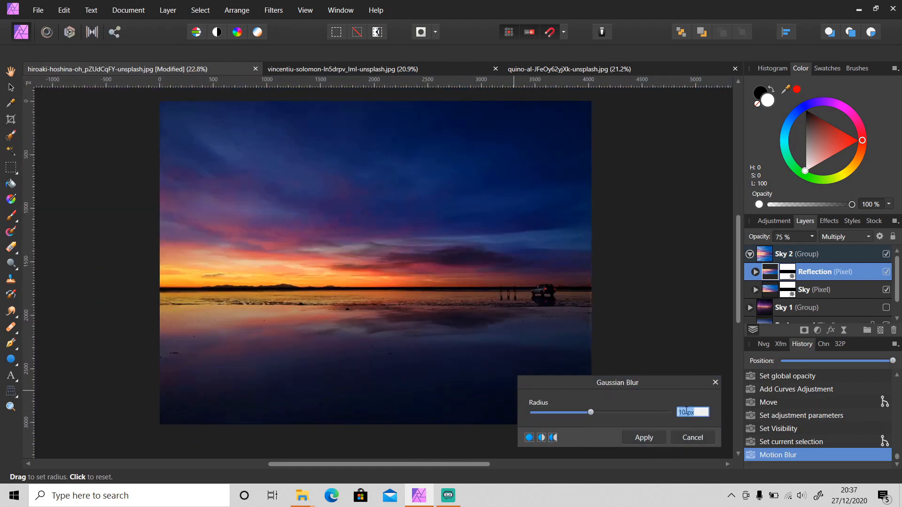
pyautogui.write('15')
pyautogui.press('Return')
pyautogui.click(653, 436)
# Step: Collapse the Sky 2 group and clear the layer selection
pyautogui.press('b')
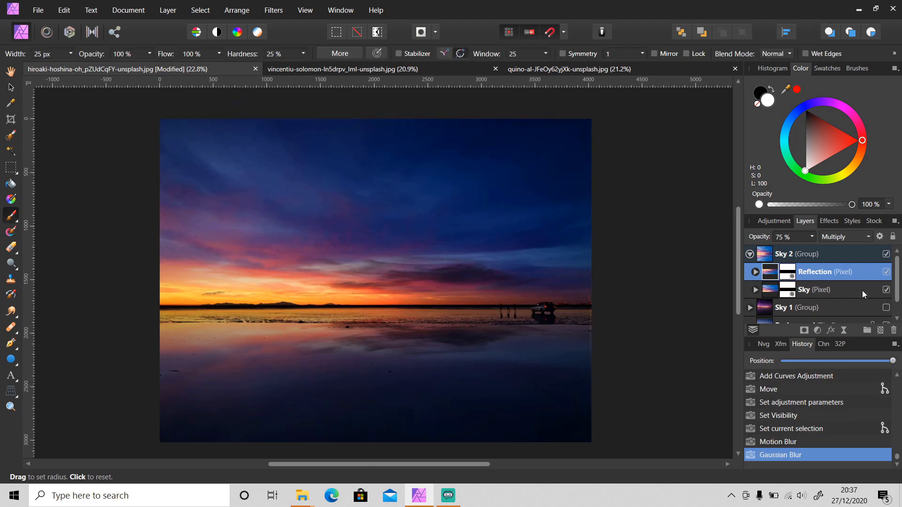
pyautogui.click(750, 255)
pyautogui.press('v')
pyautogui.click(649, 341)
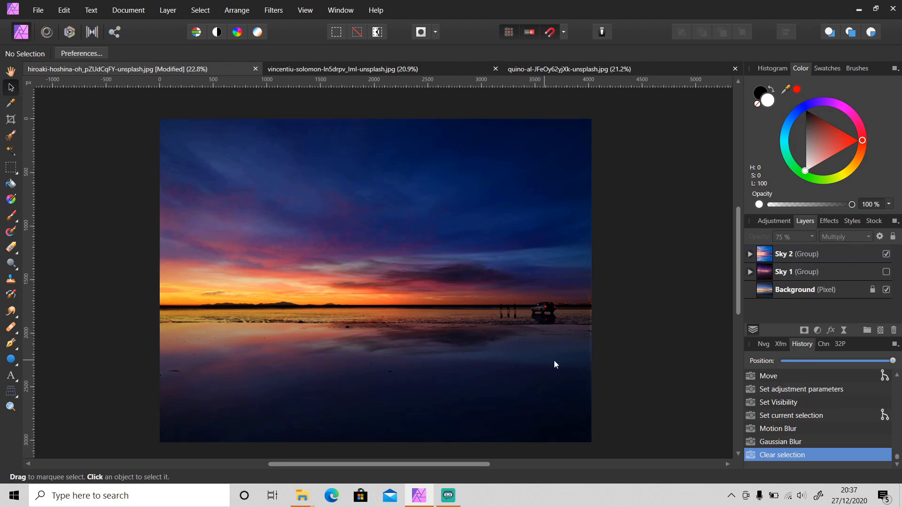
pyautogui.moveTo(554, 360); pyautogui.dragTo(558, 361)
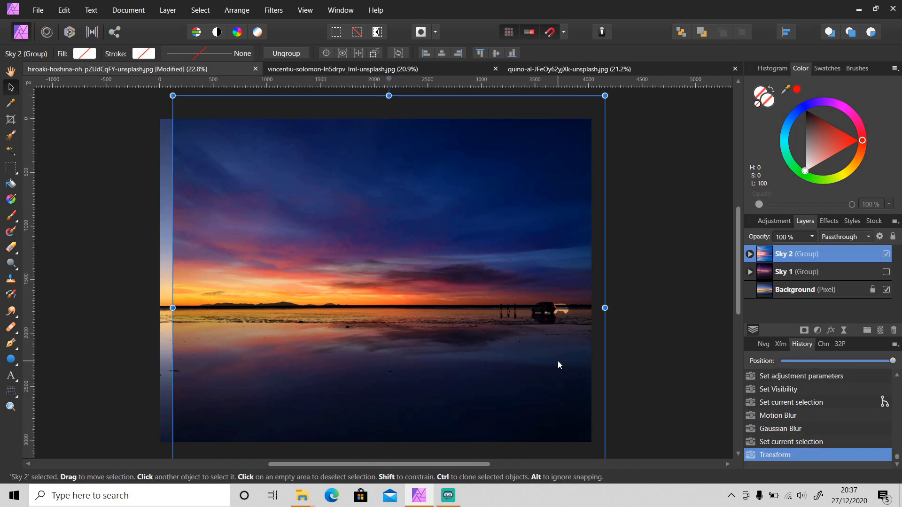
pyautogui.hotkey('ctrl', 'z')
pyautogui.click(690, 333)
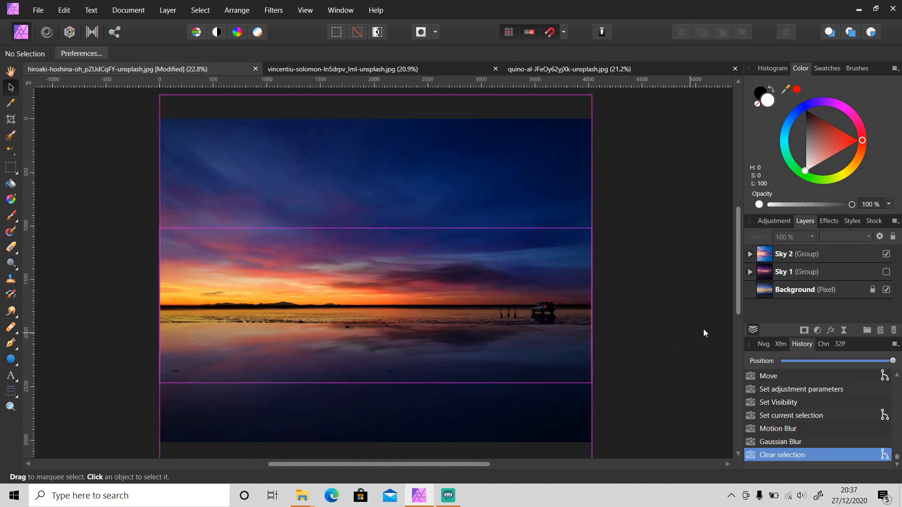
# Step: Toggle the visibility of the Sky 2 and Sky 1 groups to compare both skies with the original photo
pyautogui.click(887, 254)
pyautogui.click(886, 273)
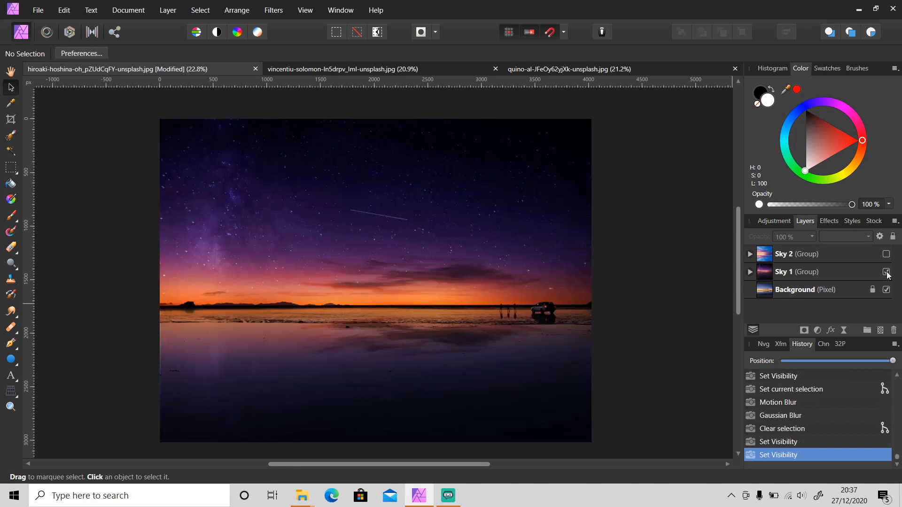
pyautogui.click(886, 272)
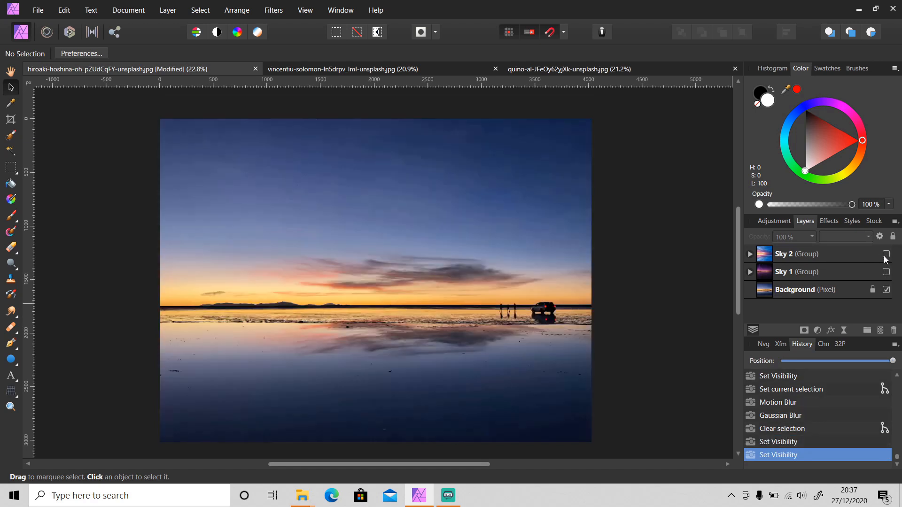
pyautogui.click(886, 254)
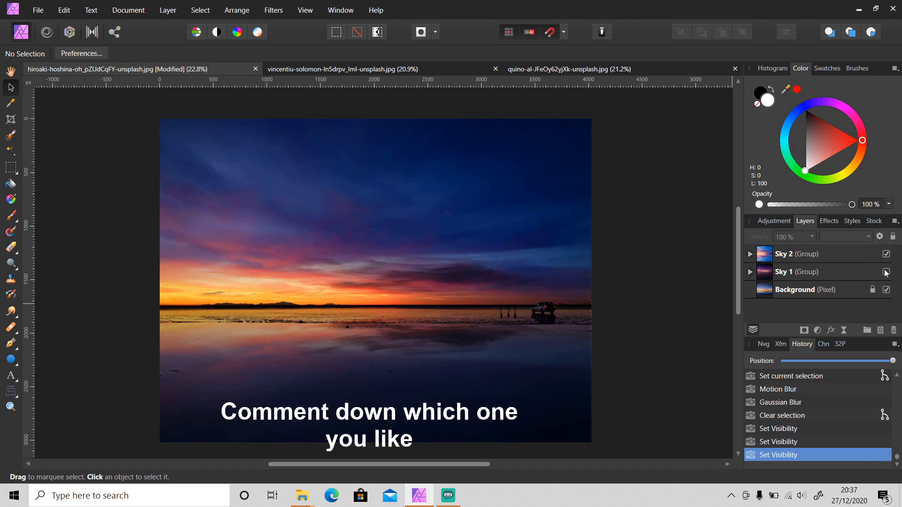
pyautogui.click(886, 273)
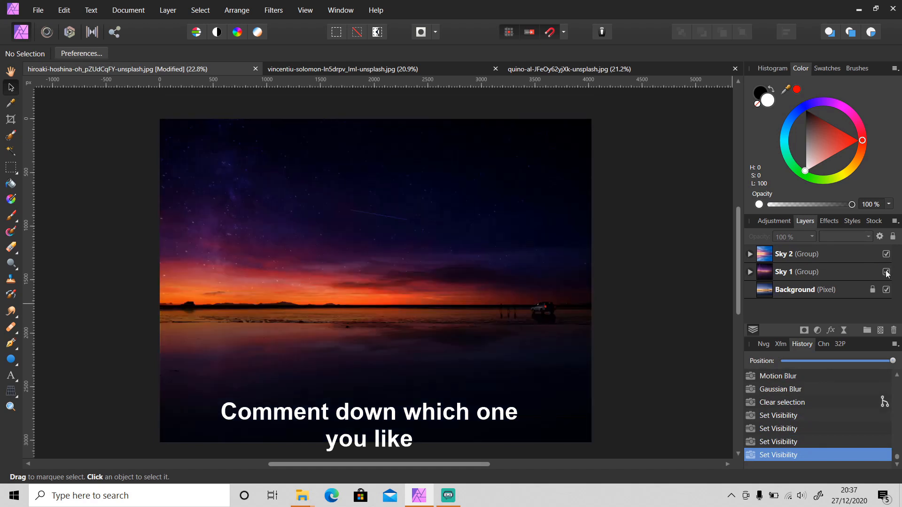